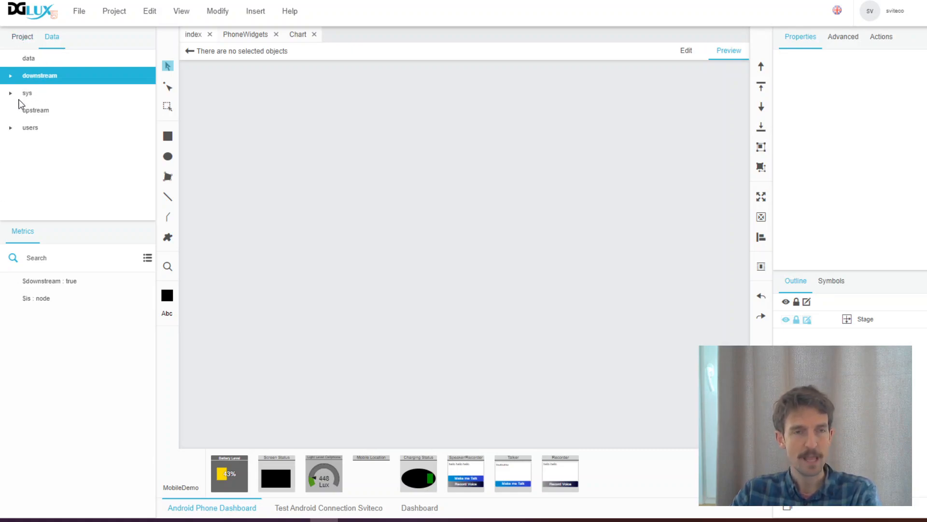
Step: Expand the downstream data tree through Android and Devices, and select the MYA-U29 device to list its metrics
left_click(11, 76)
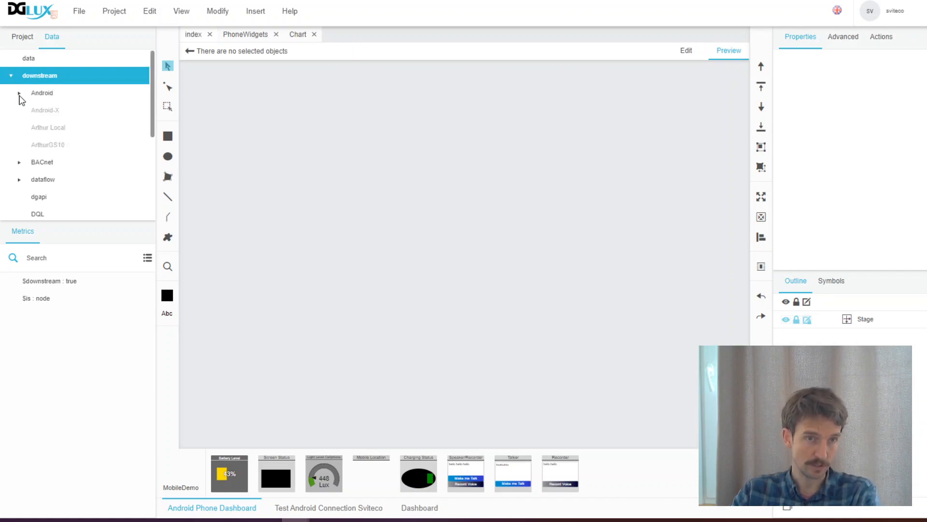
left_click(19, 94)
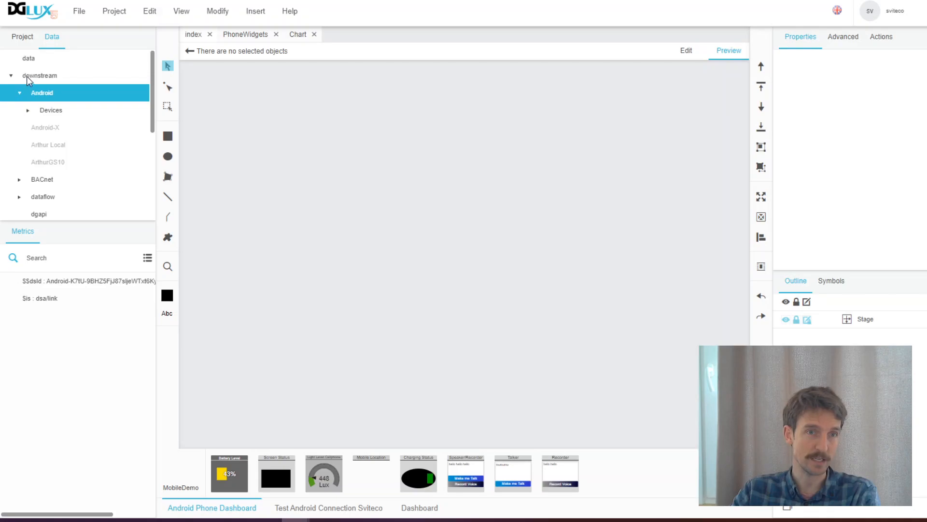
left_click(29, 112)
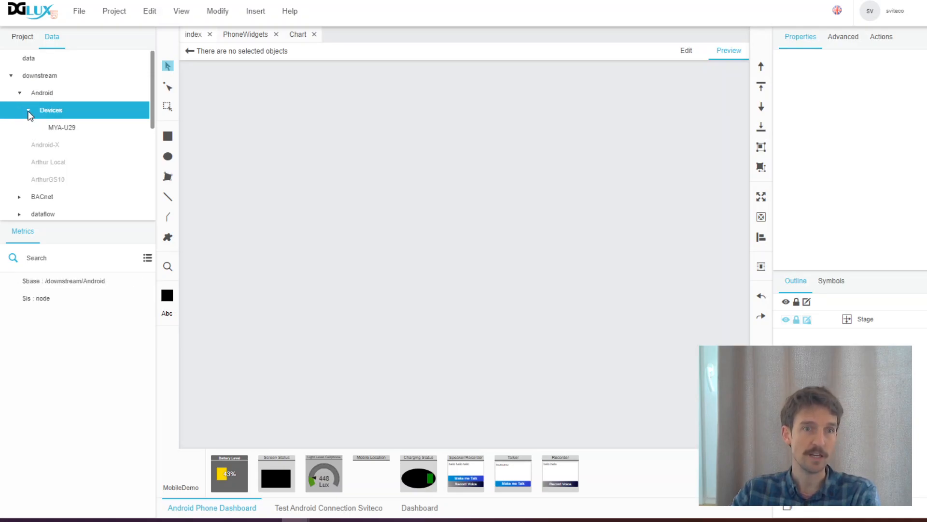
left_click(73, 133)
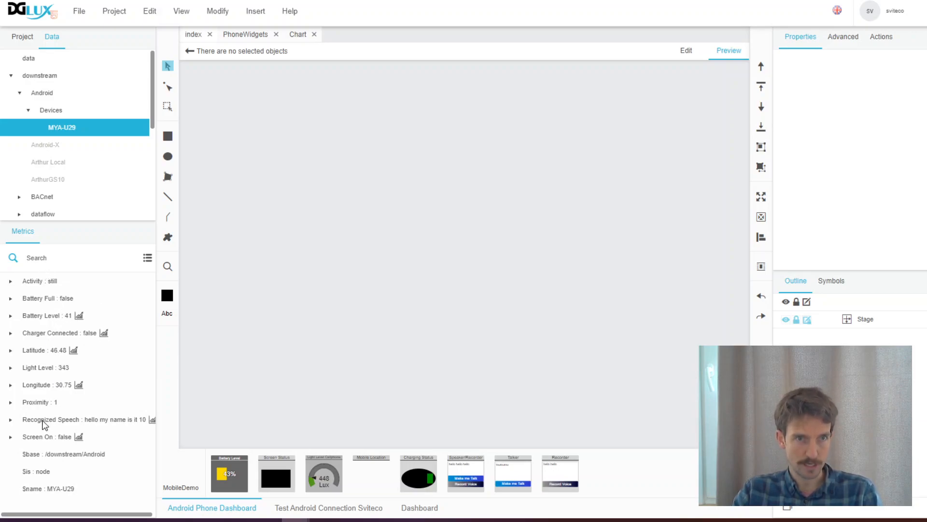
Step: Invoke the Speak action on the MYA-U29 device with the text "Hello"
right_click(60, 127)
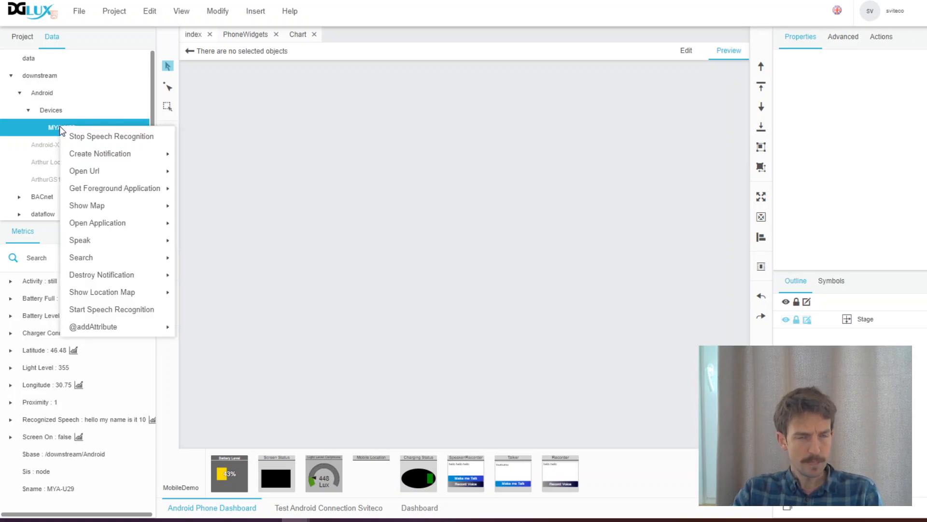
mouse_move(96, 177)
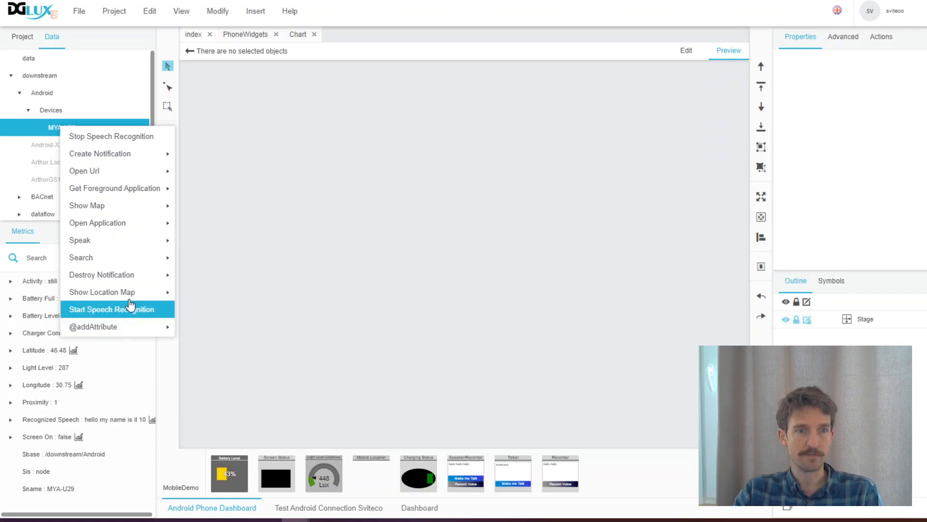
mouse_move(129, 241)
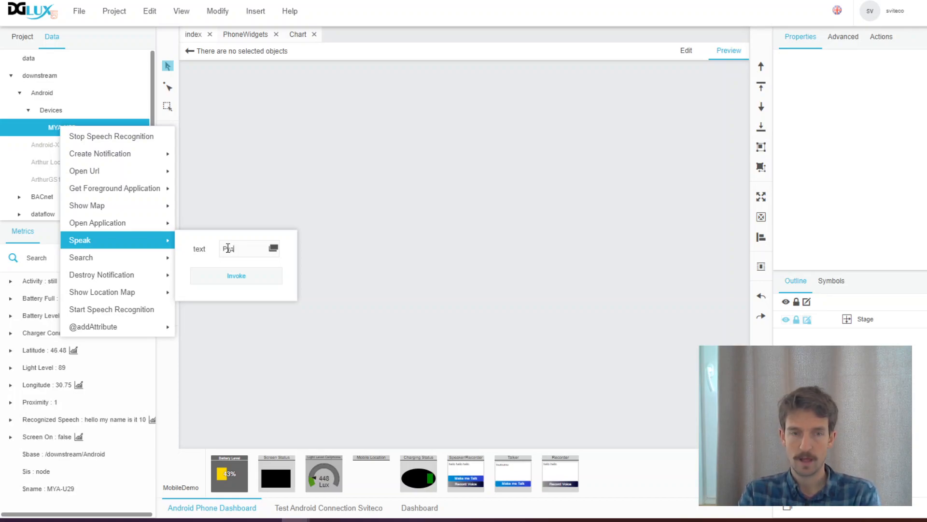
key("BackSpace")
key("BackSpace")
key("BackSpace")
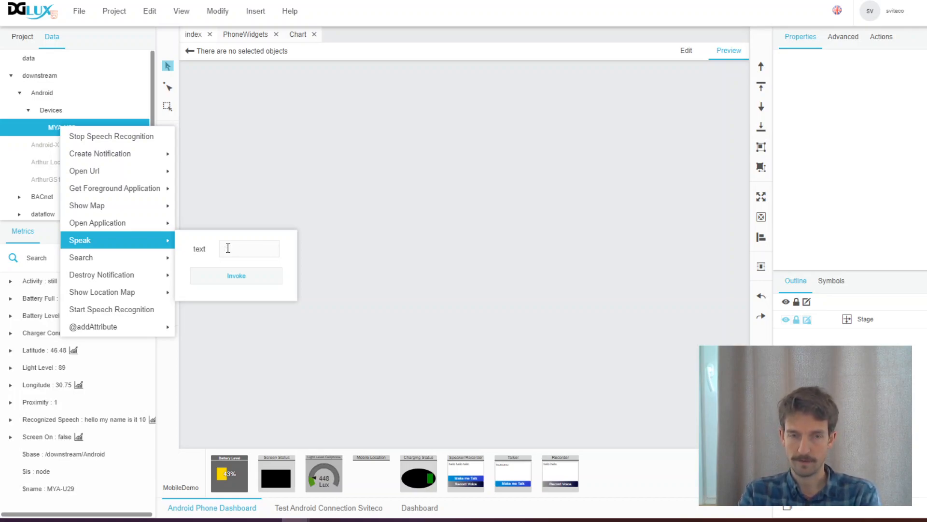
type("lo")
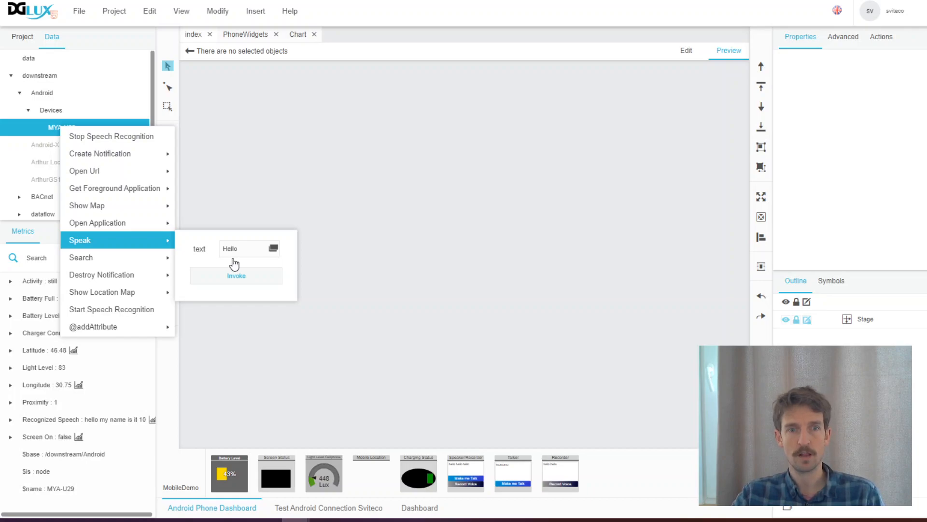
left_click(226, 272)
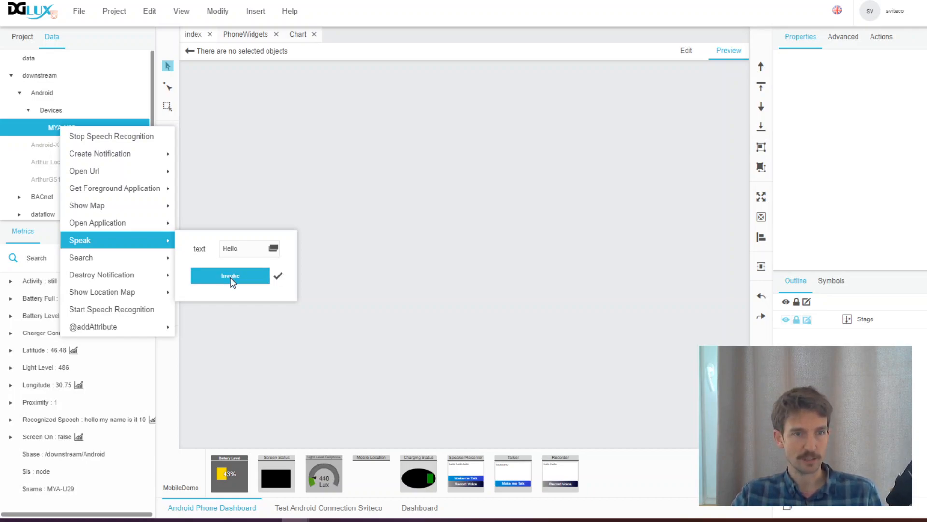
Step: Examine the device's other actions, including Search, the Open Application app choices and Create Notification, and dismiss the action list
mouse_move(173, 259)
left_click(234, 270)
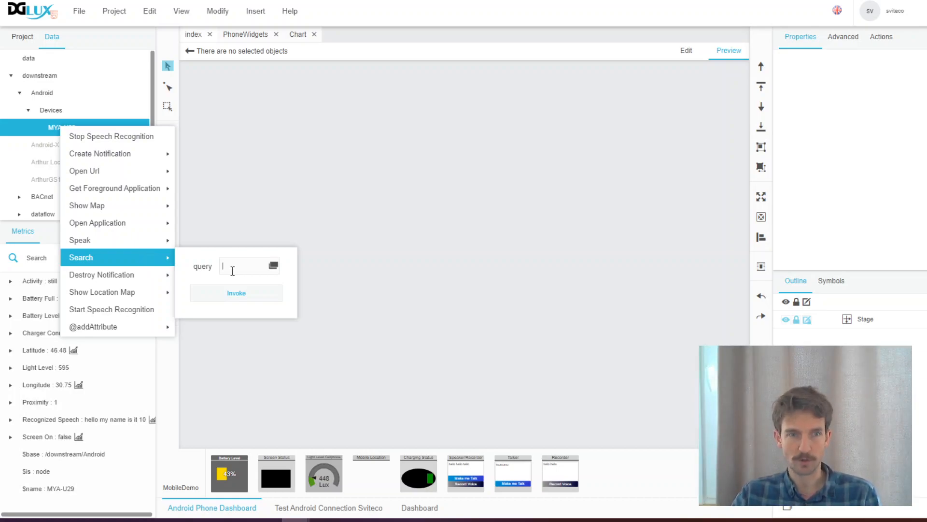
mouse_move(148, 225)
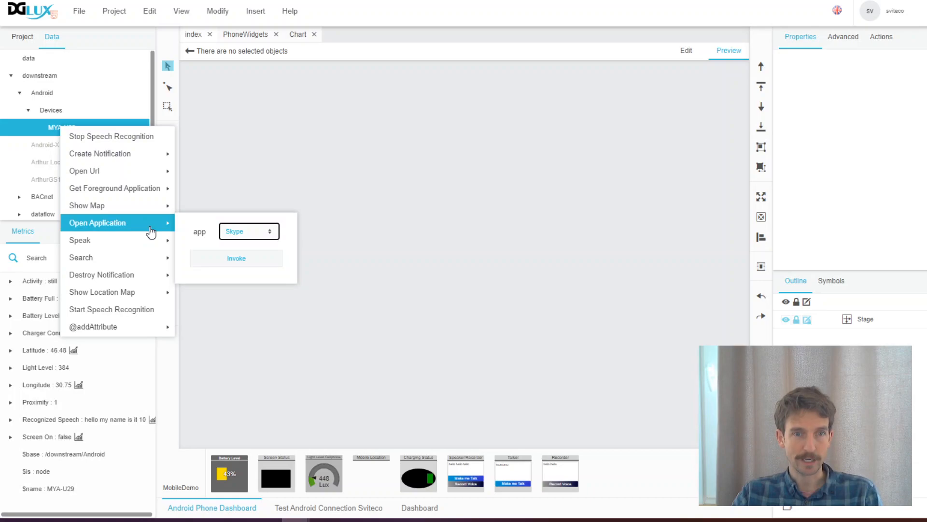
left_click(258, 235)
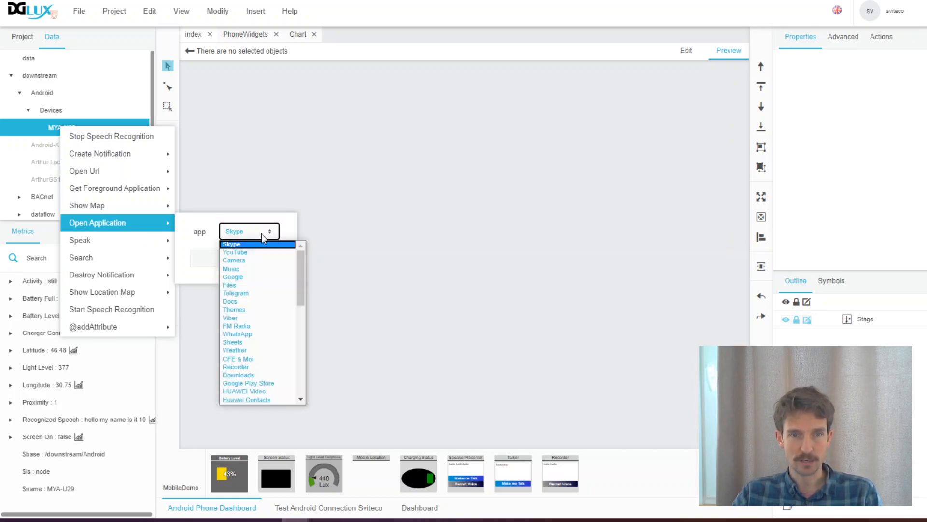
scroll(303, 302, "down", 3)
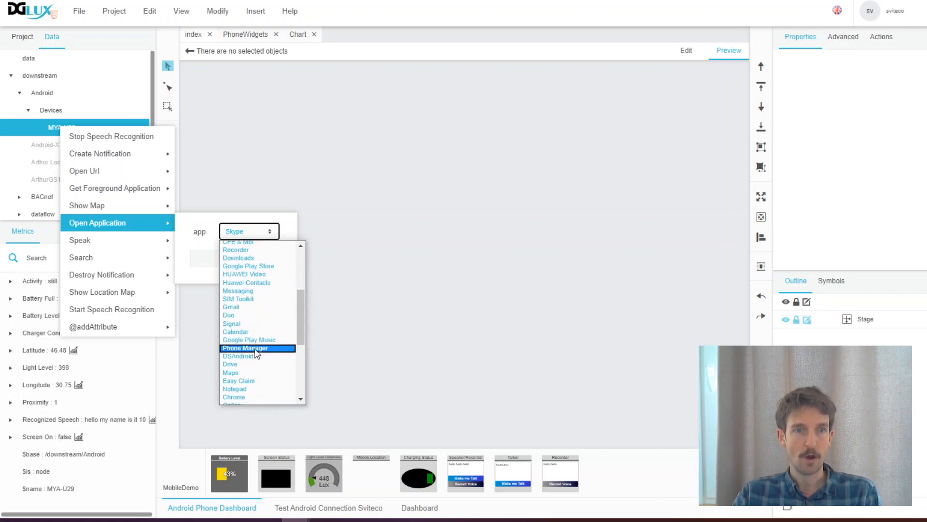
left_click(169, 281)
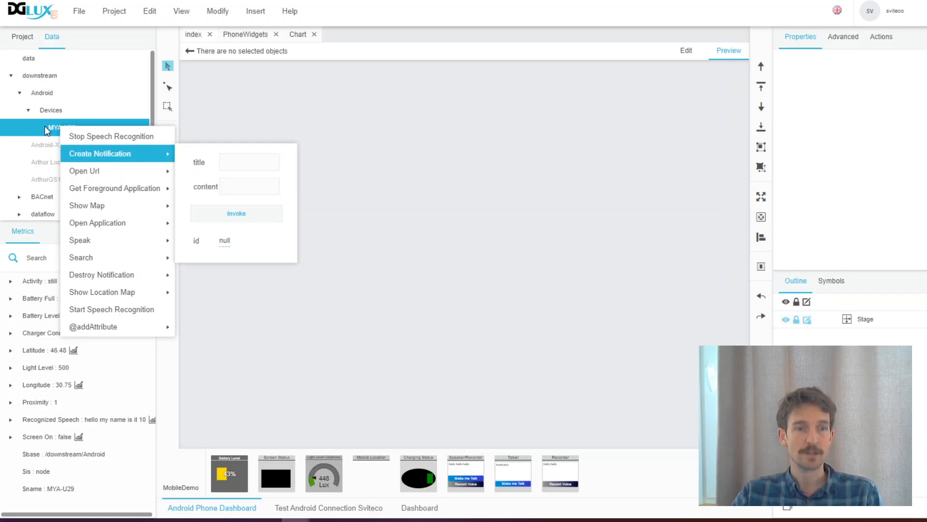
left_click(45, 128)
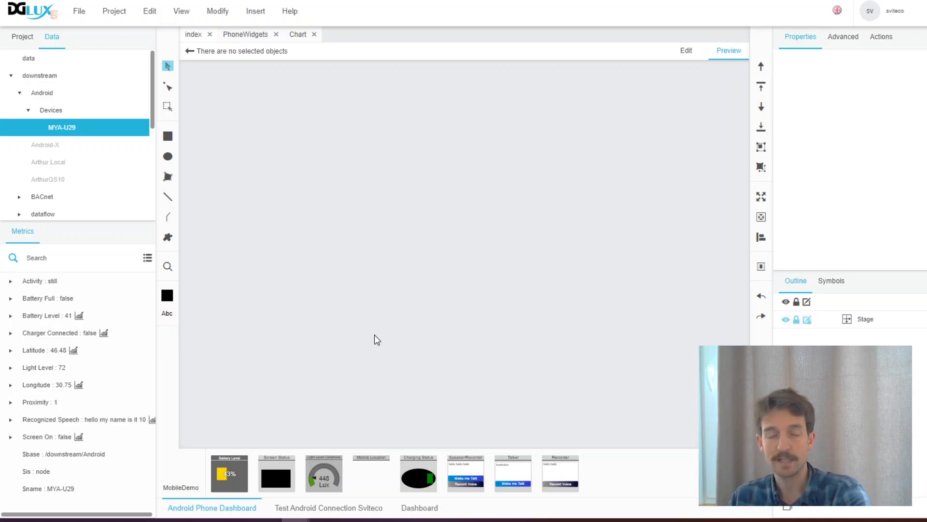
Step: Switch the stage to editing and place a BooleanGlowGauge from the Dashboard Gauges palette on it
left_click(431, 510)
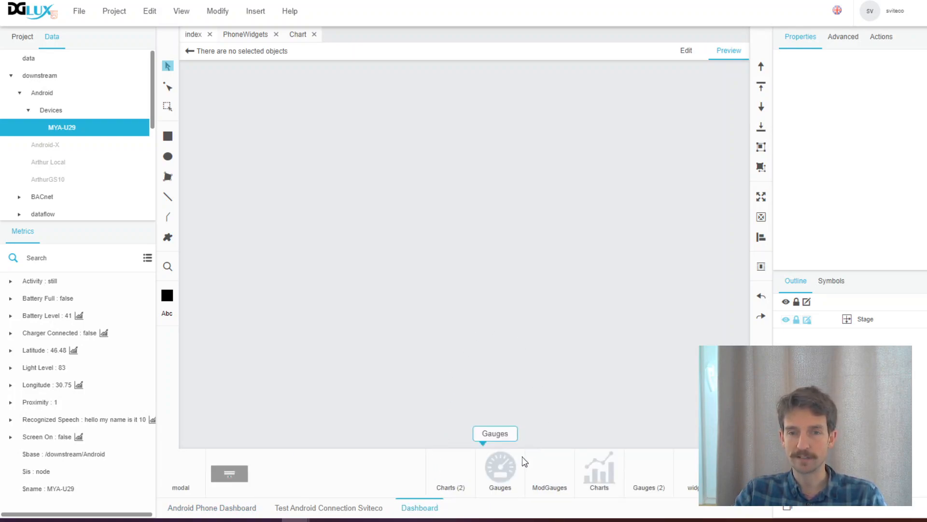
left_click(502, 467)
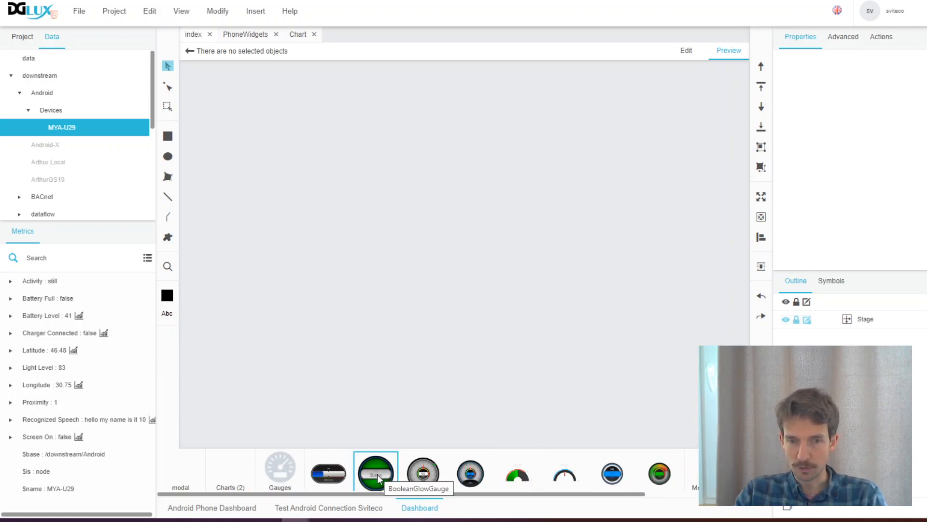
left_click_drag(376, 477, 354, 190)
left_click(687, 51)
left_click_drag(382, 476, 294, 217)
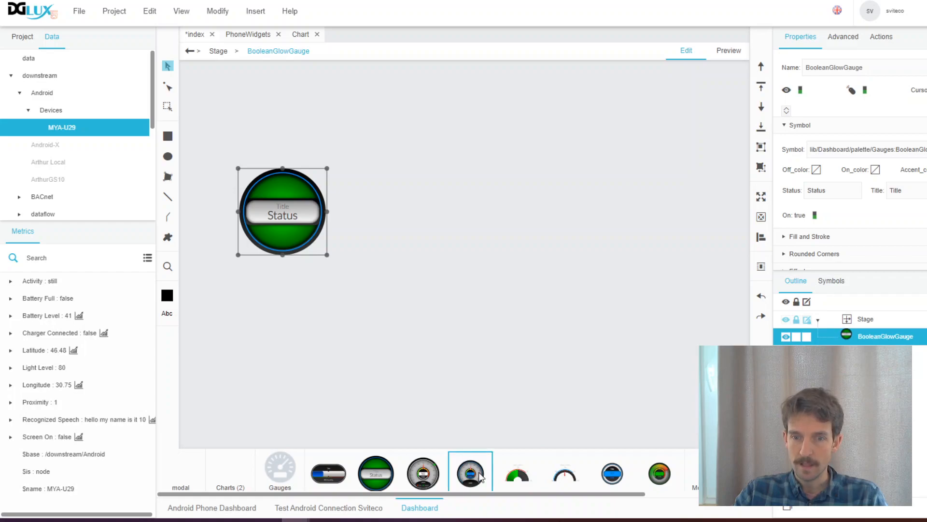
Step: Add a MetroBar_target gauge and a SweepGauge to the stage beside the BooleanGlowGauge
left_click_drag(518, 471, 428, 199)
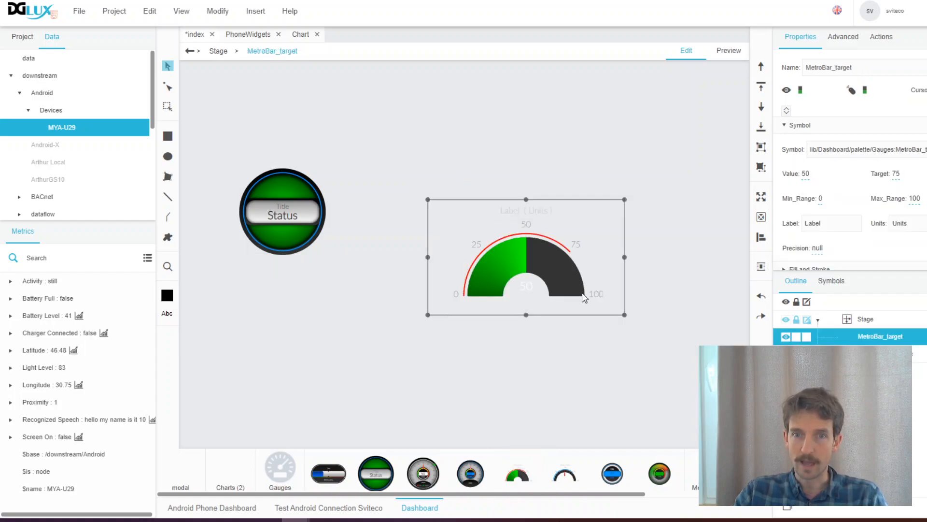
left_click_drag(513, 240, 510, 247)
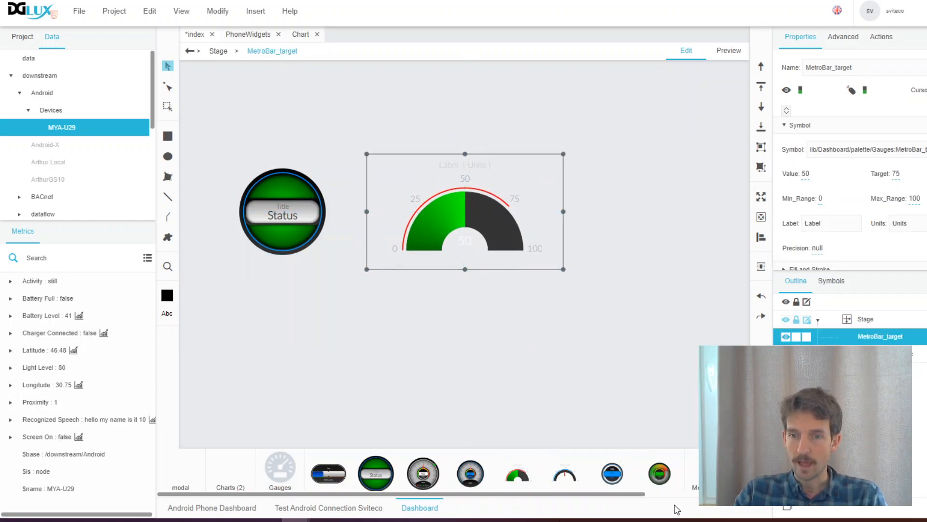
left_click_drag(660, 476, 661, 217)
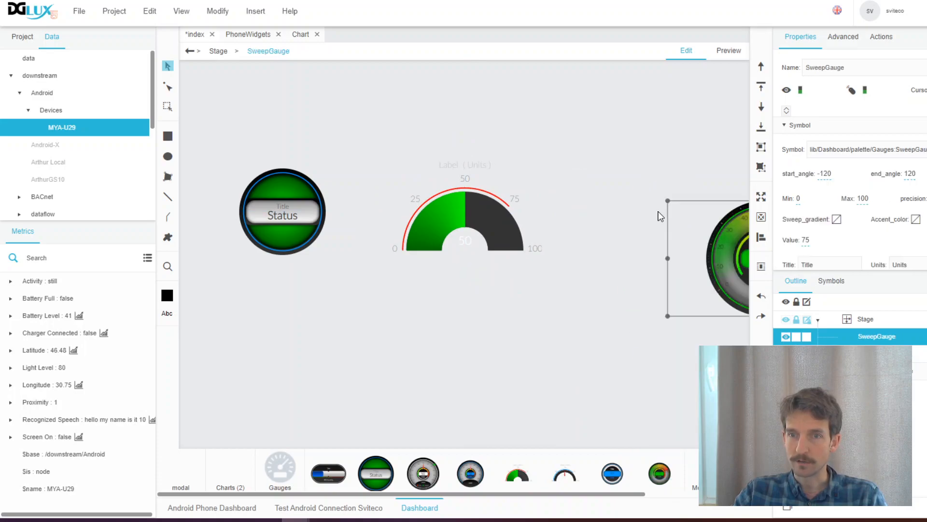
left_click_drag(724, 242, 616, 181)
Step: Reposition the three gauges so they sit spaced out in one horizontal row on the stage
left_click(286, 218)
left_click_drag(287, 217, 251, 217)
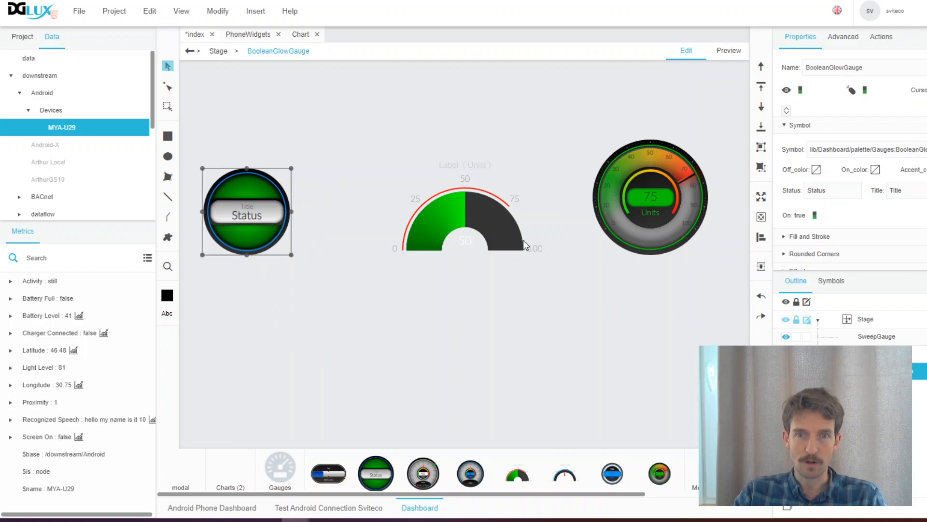
left_click(494, 228)
left_click_drag(494, 228, 440, 230)
left_click(674, 205)
left_click_drag(686, 192, 648, 209)
Step: Bind the BooleanGlowGauge's On property to the device's Screen On metric, using its plain value without data mapping
left_click(262, 210)
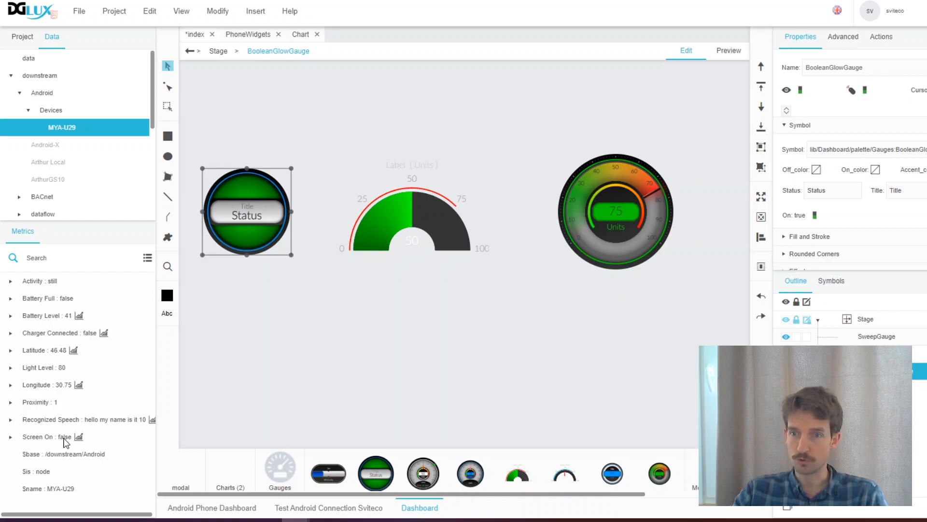
left_click_drag(65, 442, 817, 219)
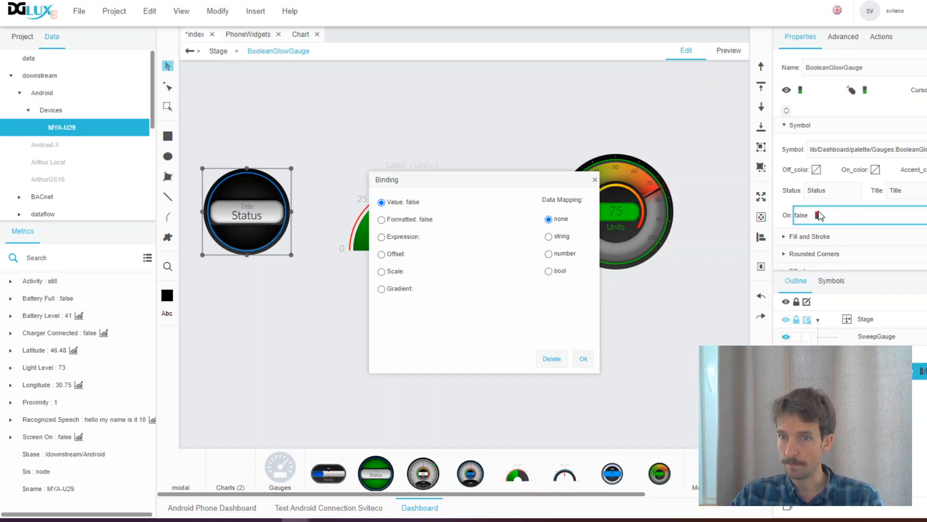
left_click(584, 359)
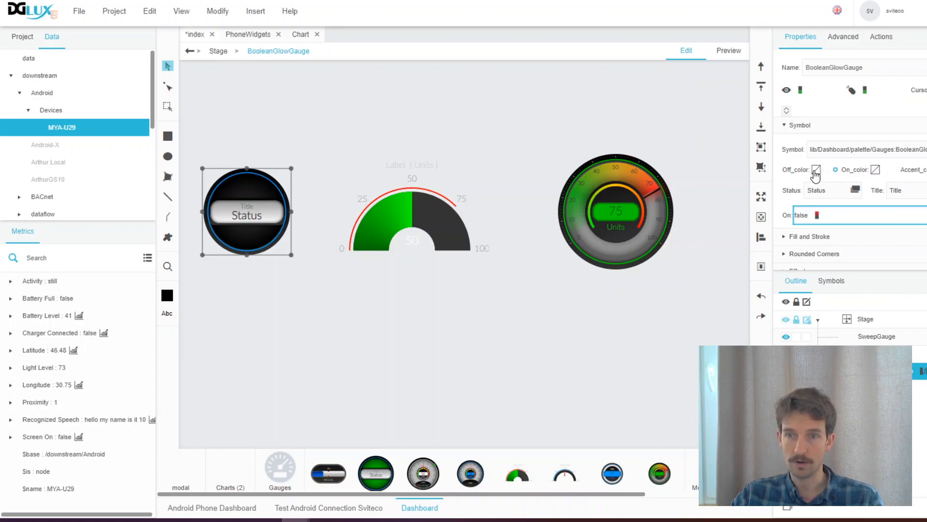
Step: Set the BooleanGlowGauge's Off_color to a solid black fill
left_click(815, 171)
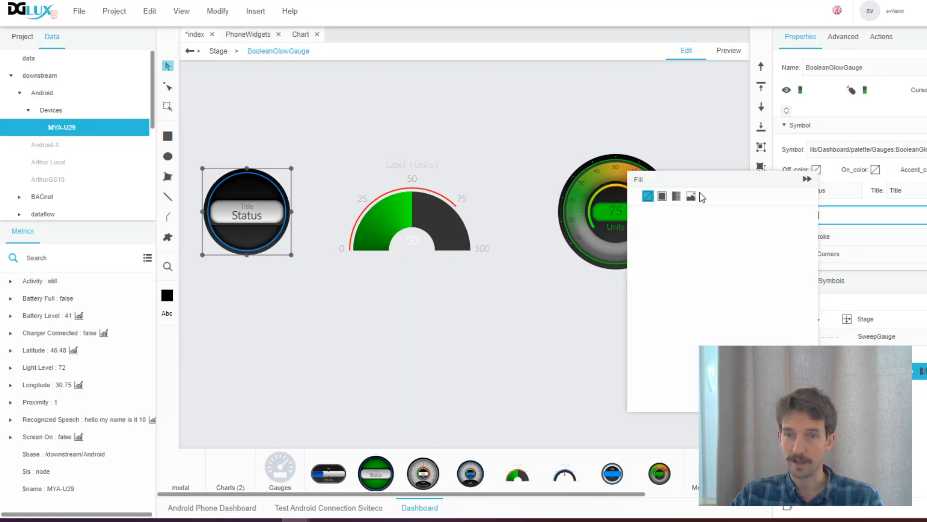
left_click(663, 196)
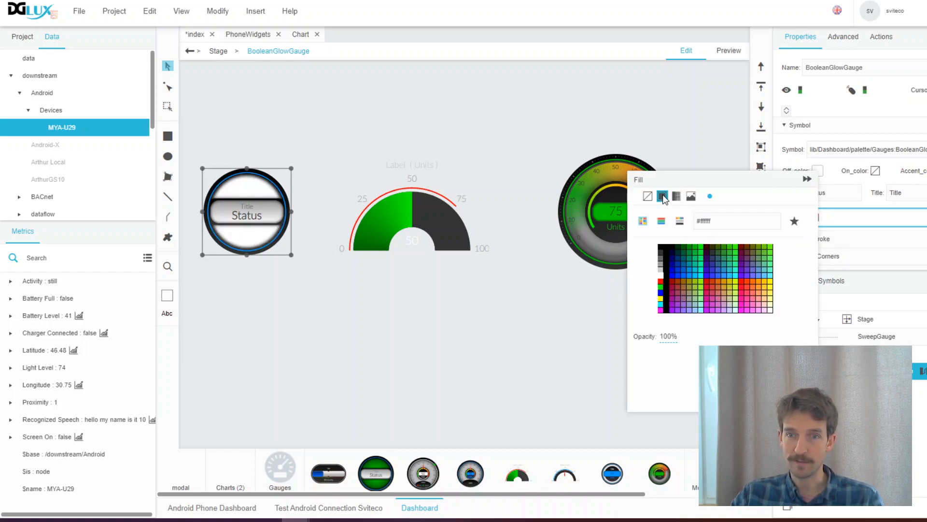
left_click(666, 246)
left_click(807, 181)
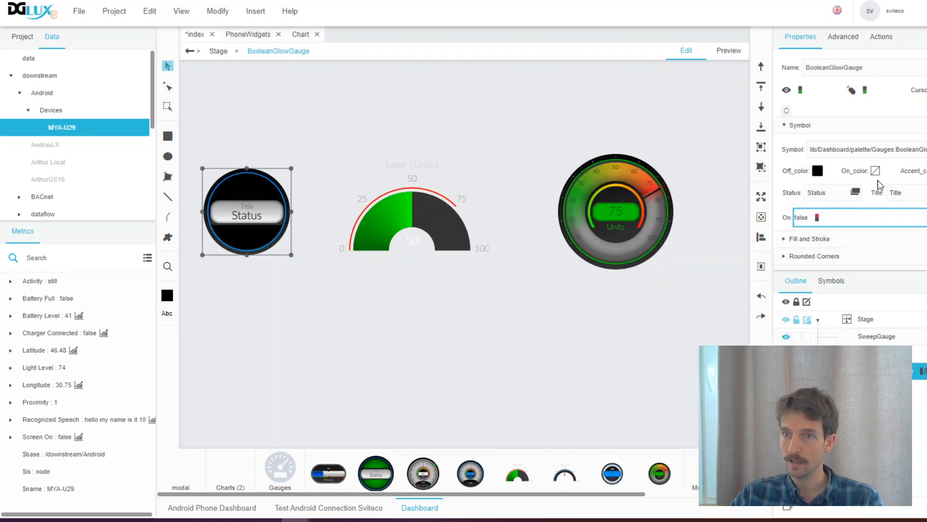
Step: Set the BooleanGlowGauge's On_color to a solid yellow fill, #ffff00
left_click(875, 171)
left_click(722, 199)
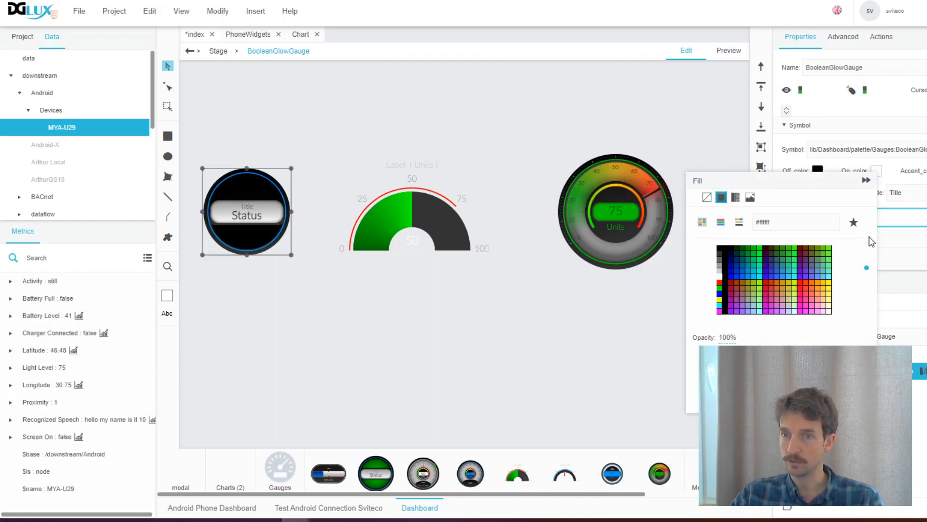
left_click(829, 283)
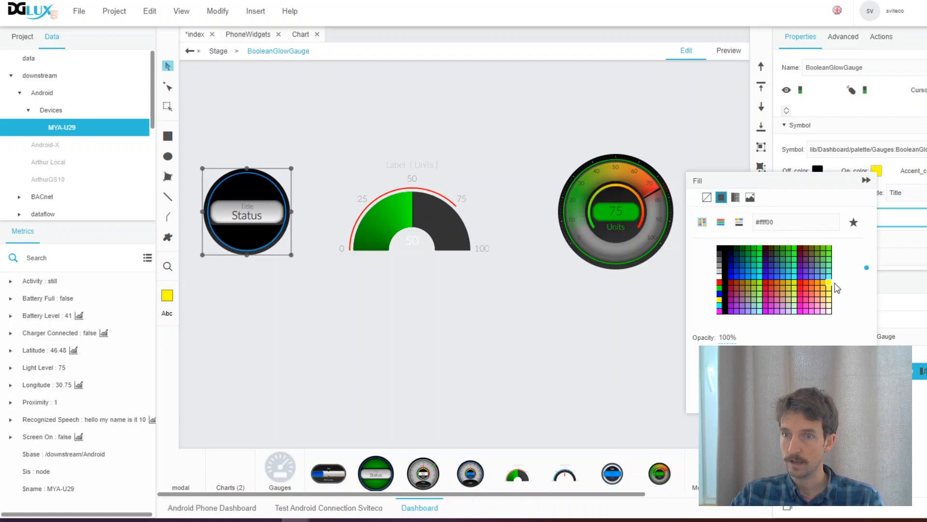
left_click(866, 180)
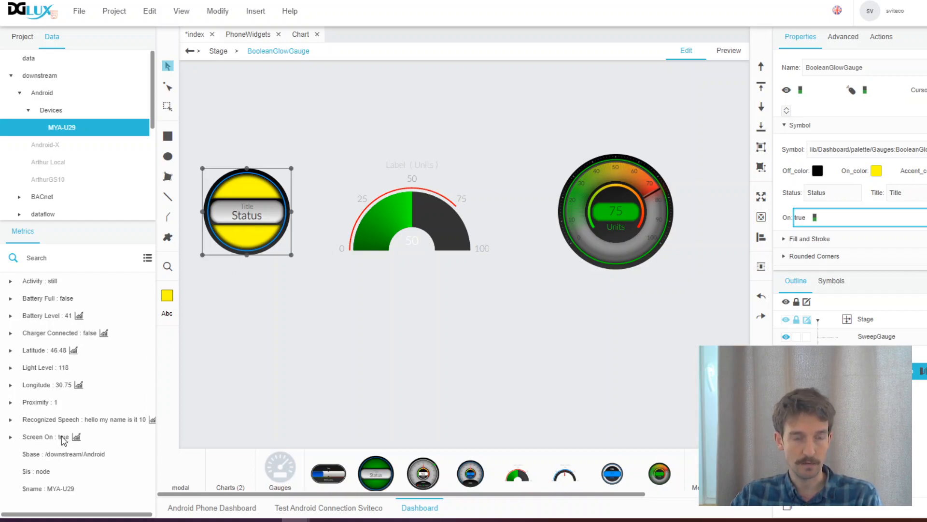
Step: Bind the BooleanGlowGauge's Status to the Screen On metric with bool mapping: false as "Screen is off", default as "Screen is on"
left_click_drag(64, 440, 830, 195)
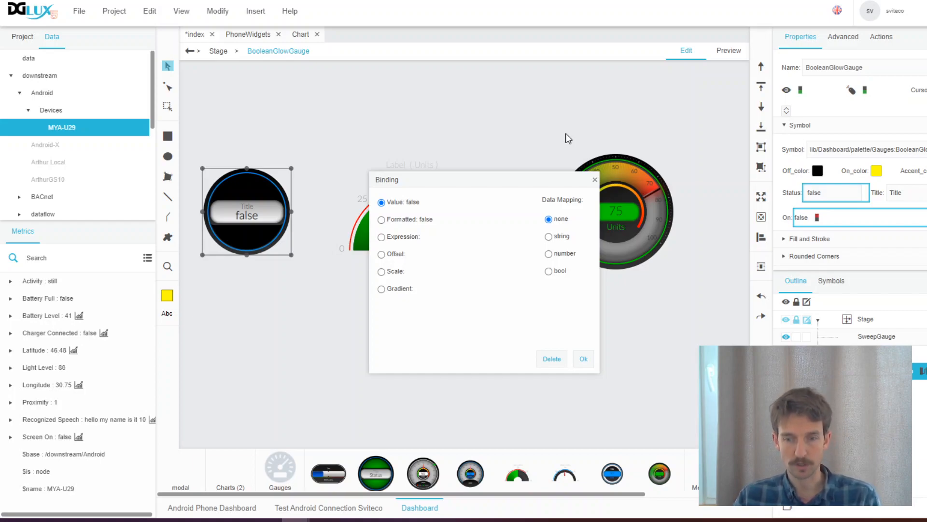
left_click(549, 272)
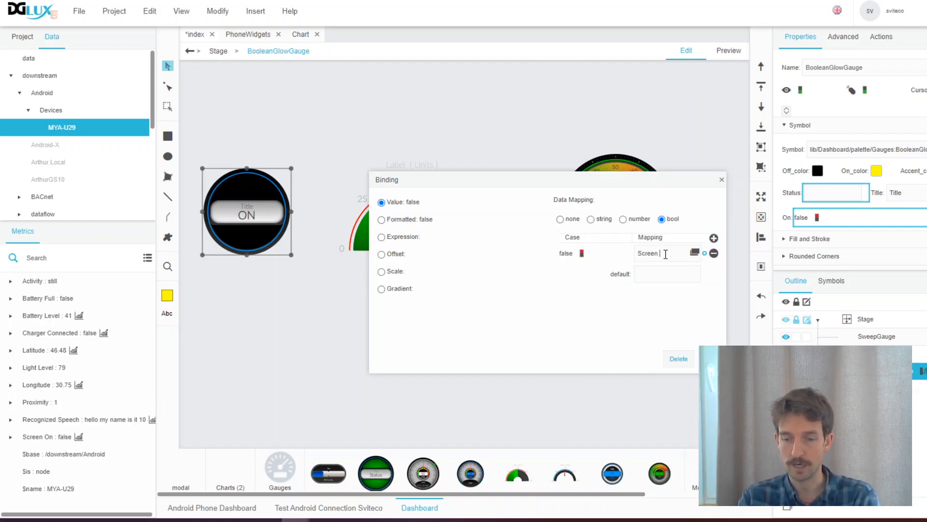
left_click(646, 276)
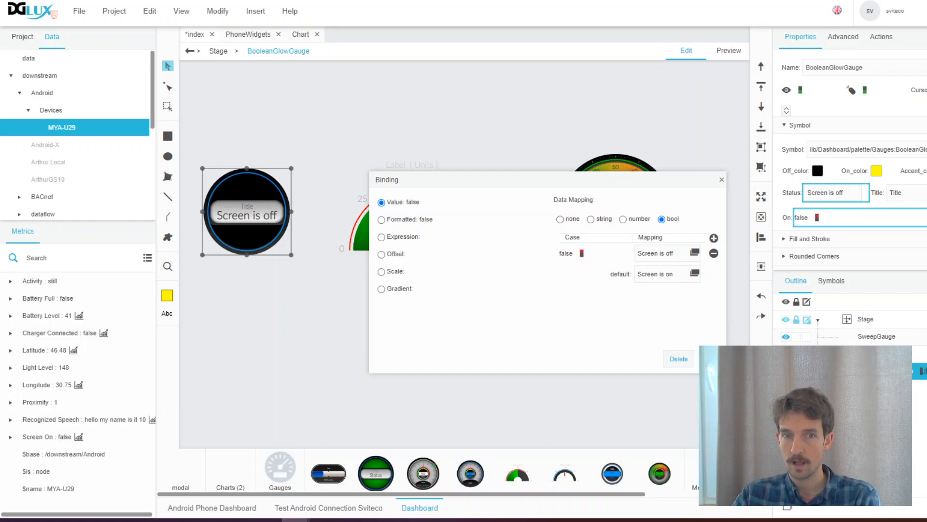
left_click(709, 359)
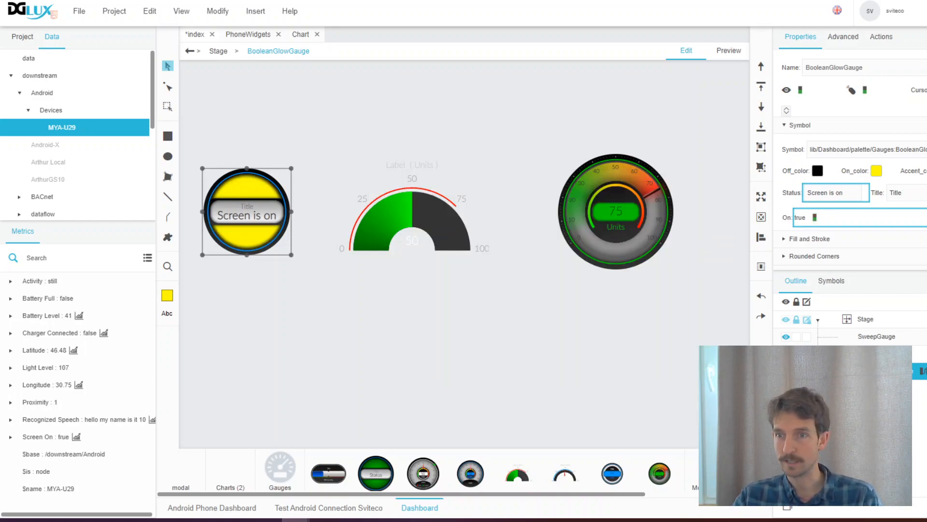
Step: Set the BooleanGlowGauge's Title to "Screen Status"
left_click_drag(907, 195, 863, 194)
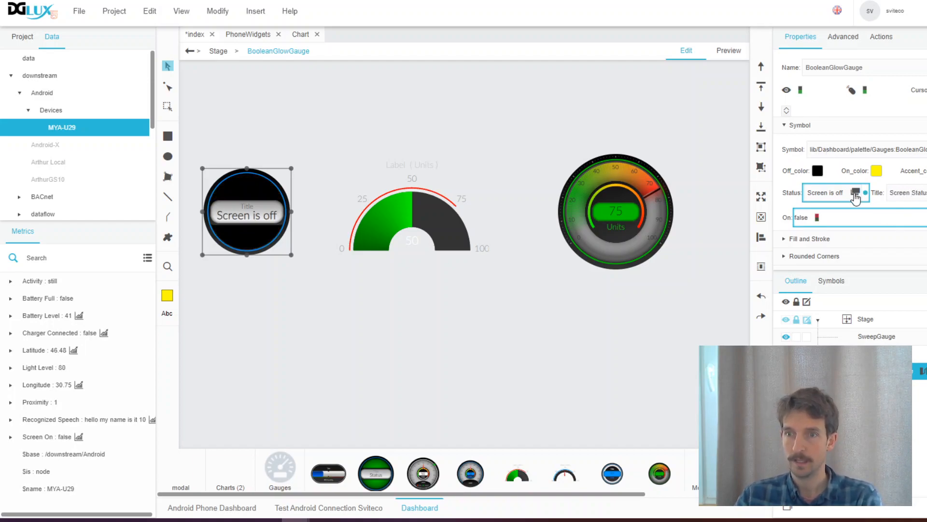
left_click(899, 179)
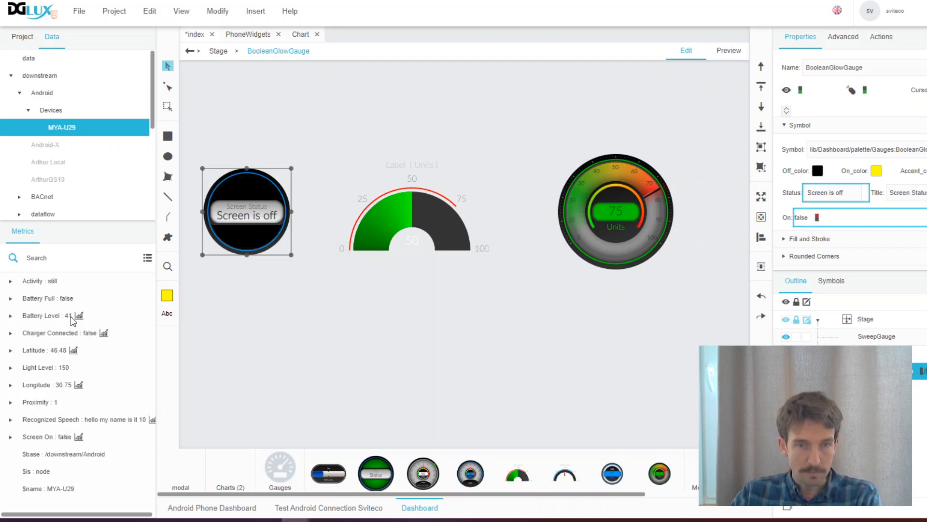
Step: Bind the Value of the MetroBar_target gauge to the device's Battery Level metric, using its plain value without data mapping
left_click(467, 233)
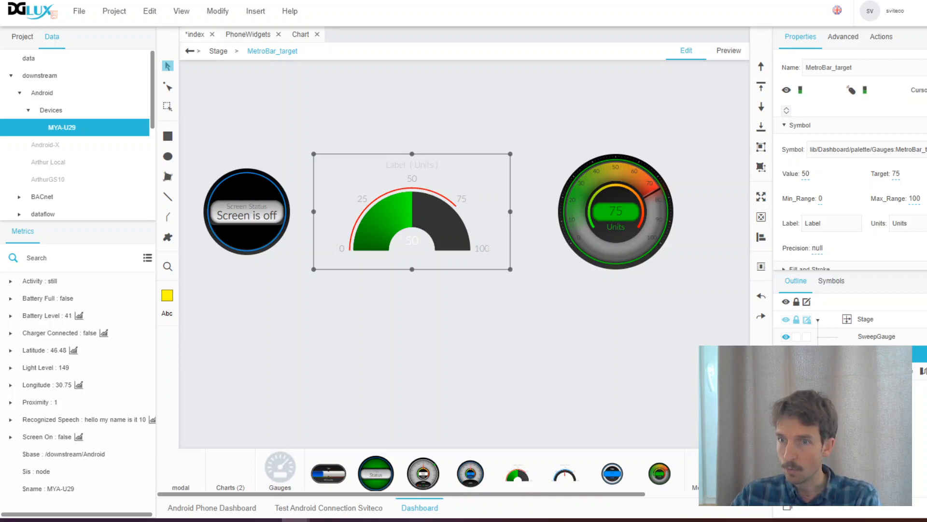
scroll(817, 203, "down", 1)
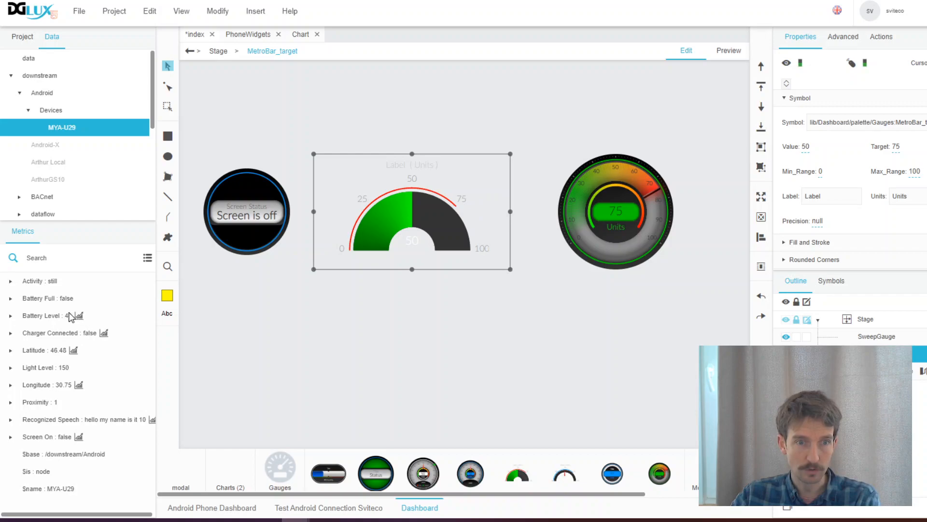
left_click_drag(70, 319, 809, 150)
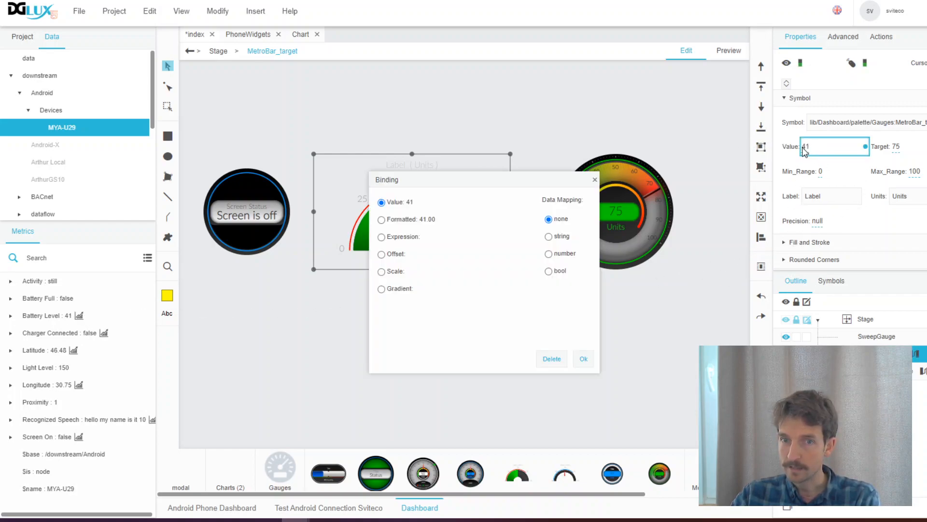
left_click(583, 360)
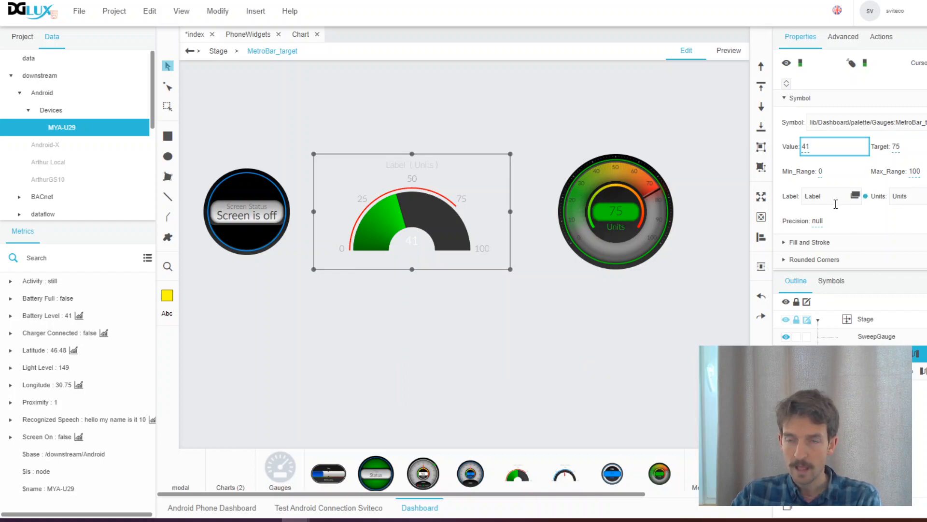
Step: Set the MetroBar_target gauge's Units to "%" and its Label to "Battery Level"
double_click(905, 198)
type("%")
double_click(813, 195)
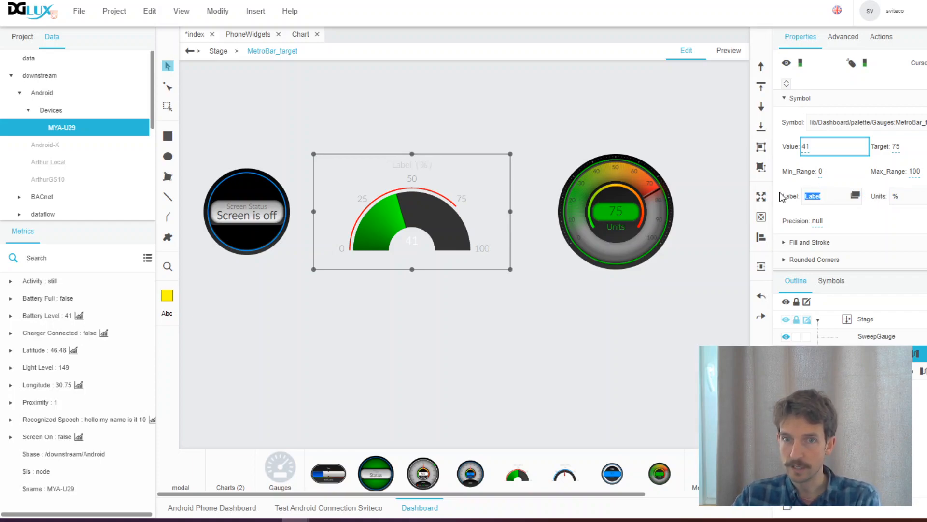
type("Batte")
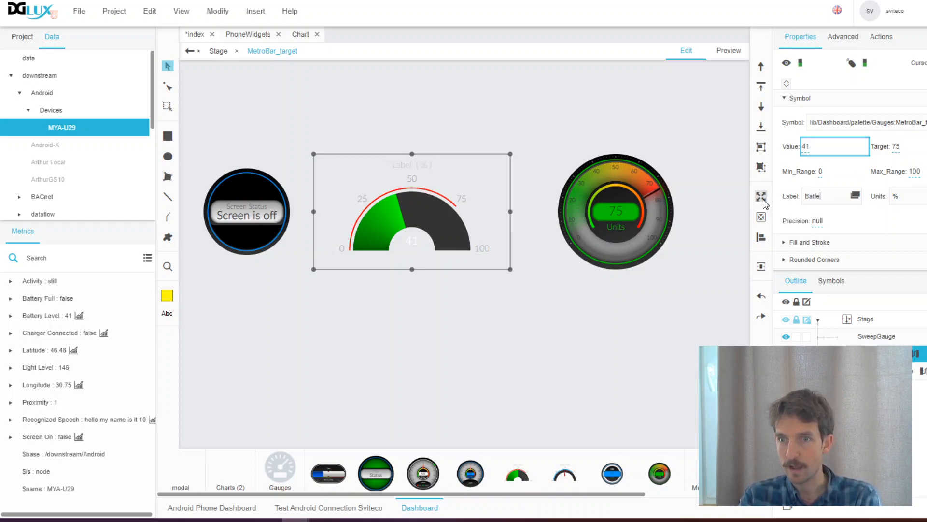
type("ry Level")
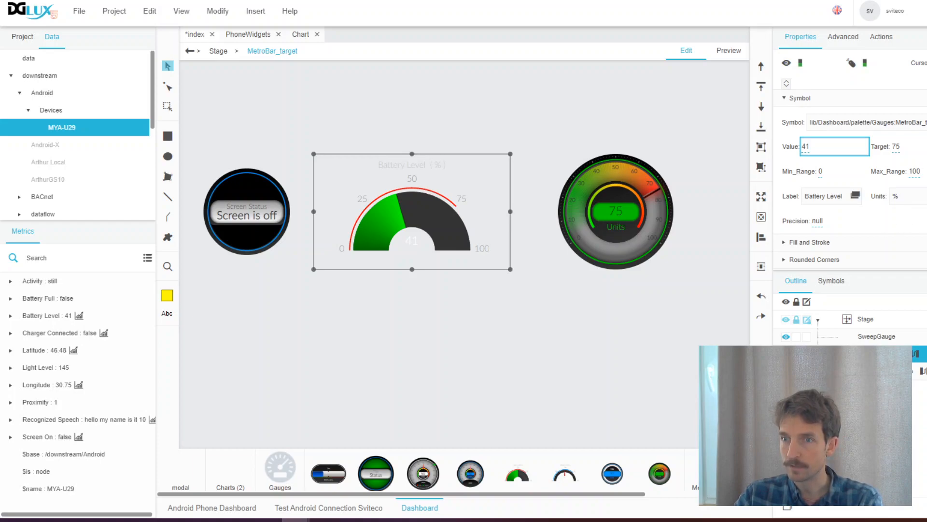
Step: Give the Battery Level gauge's background a solid dark blue fill, #000066
left_click(788, 242)
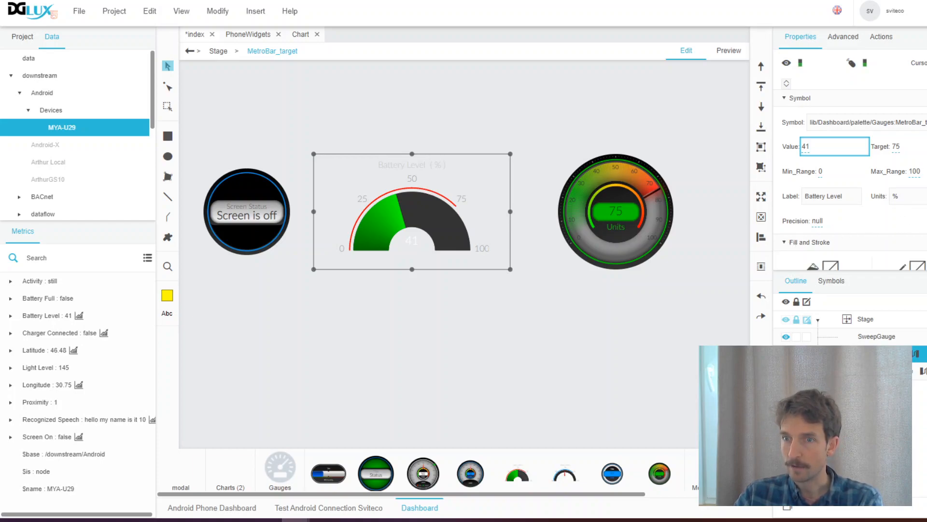
scroll(831, 217, "down", 3)
left_click(831, 187)
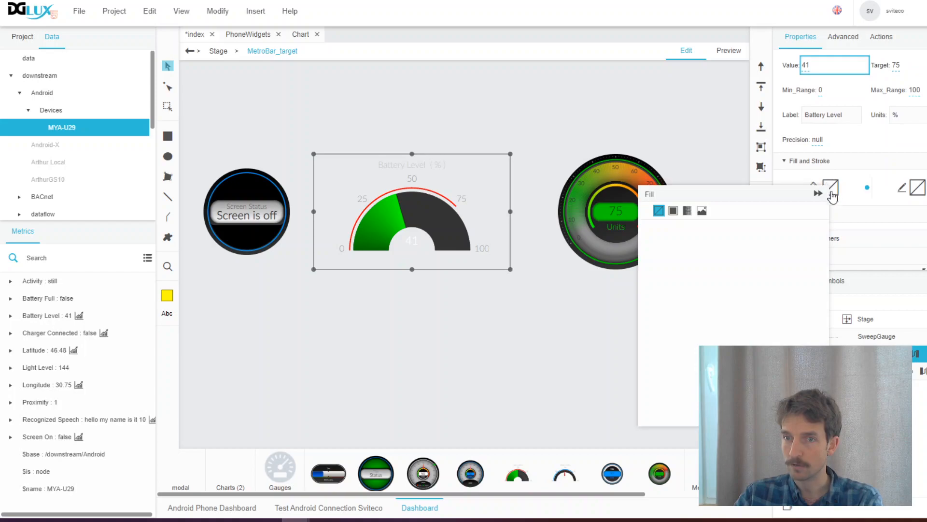
left_click(673, 210)
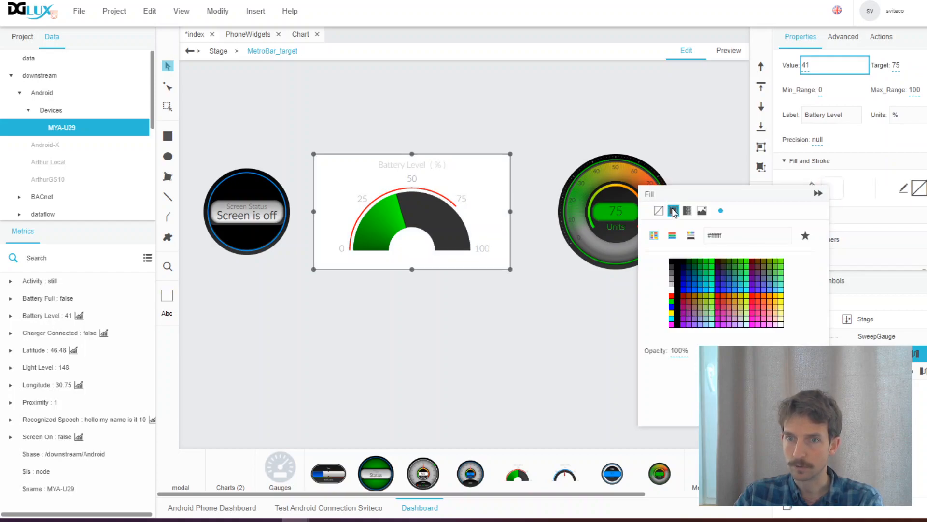
left_click(689, 279)
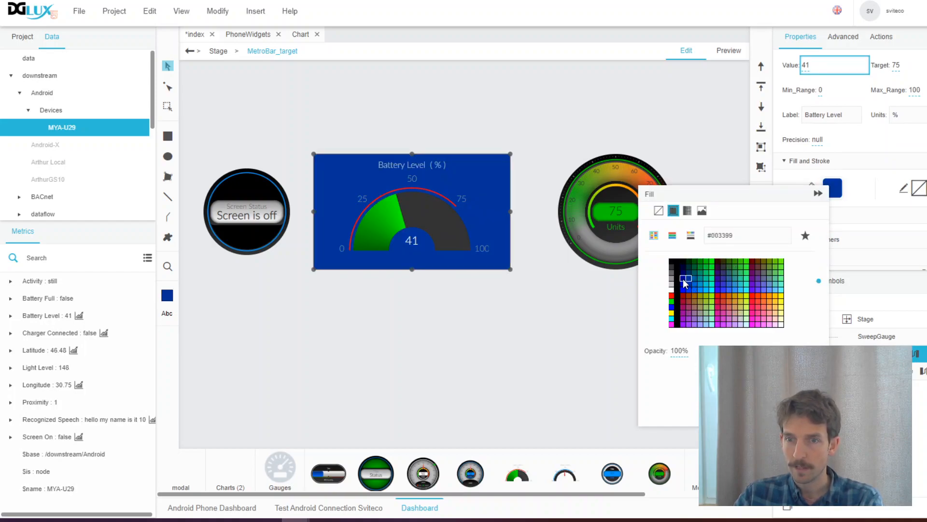
left_click(683, 279)
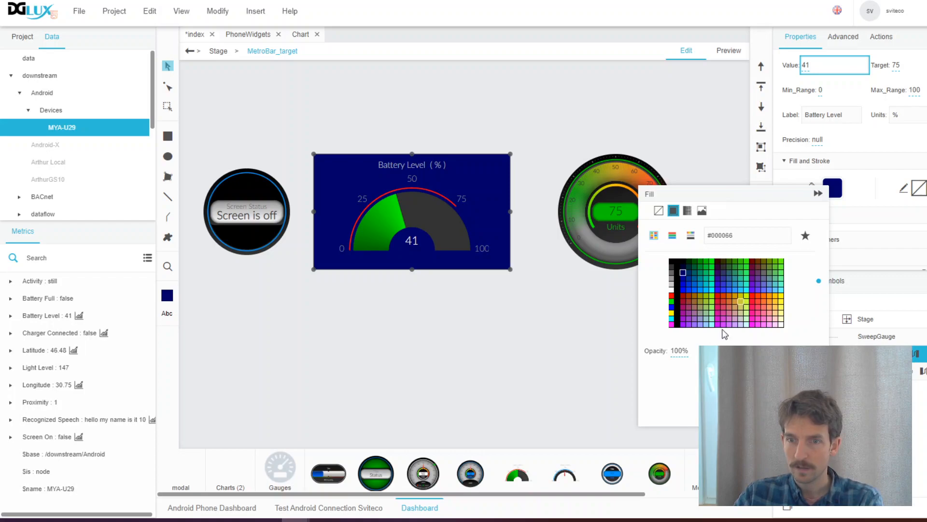
Step: Lower the opacity of the Battery Level gauge's background fill, trying 80% and settling on 70%
left_click(679, 351)
type("80")
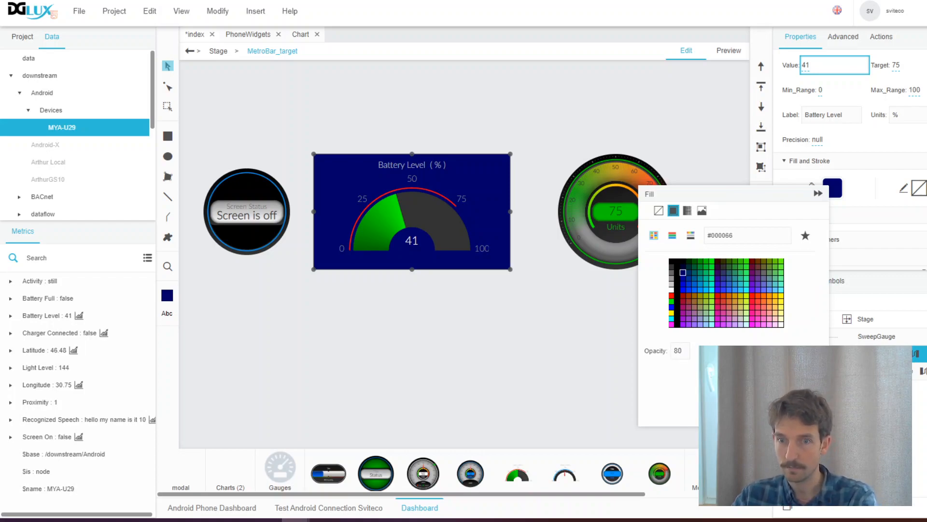
key("Return")
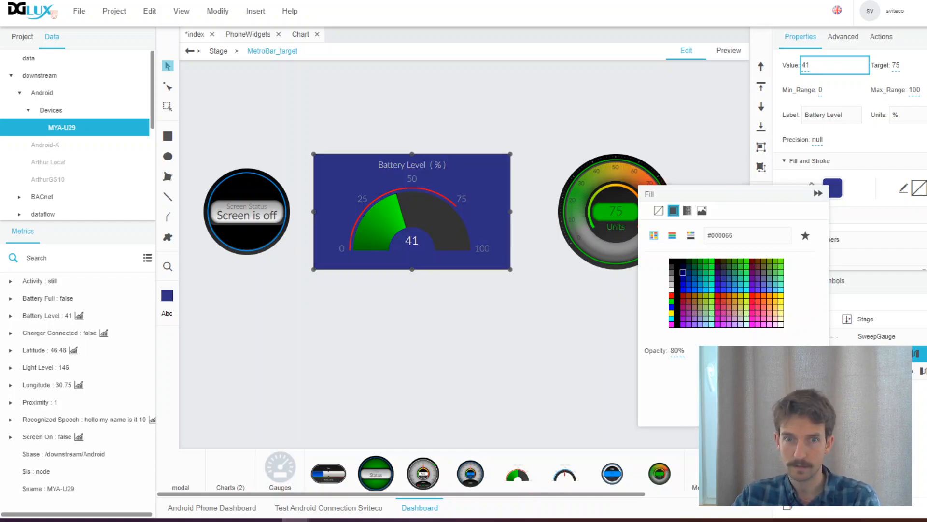
left_click(679, 351)
type("70")
key("Return")
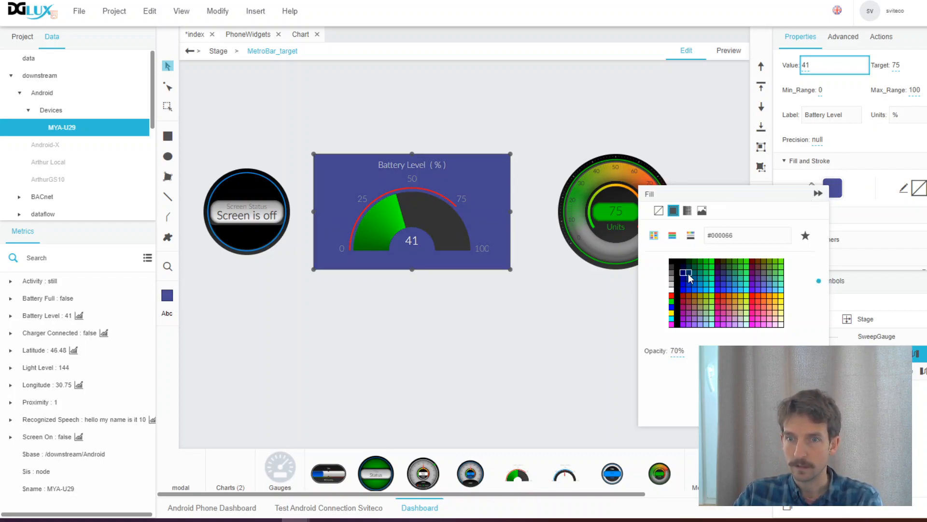
Step: Change the Battery Level gauge's background fill to very dark blue, #000033, after trying green #006600
left_click(696, 261)
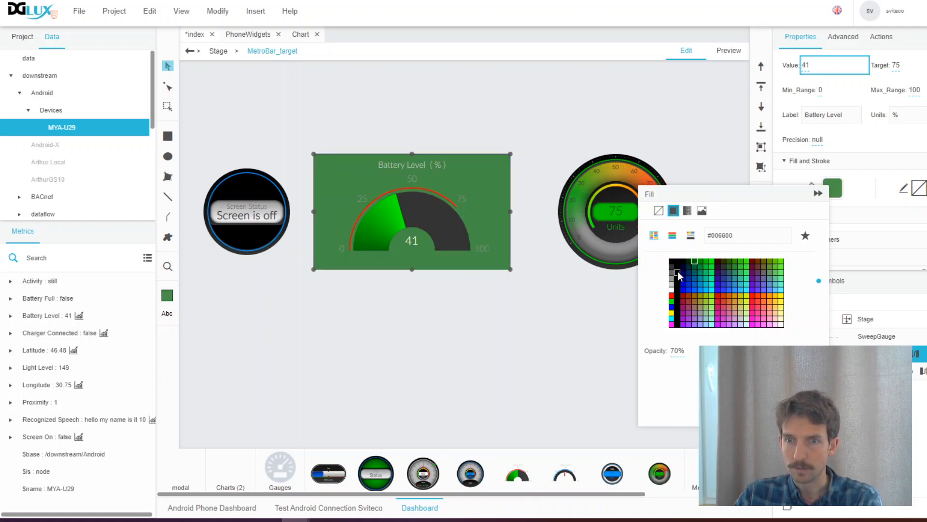
left_click(679, 267)
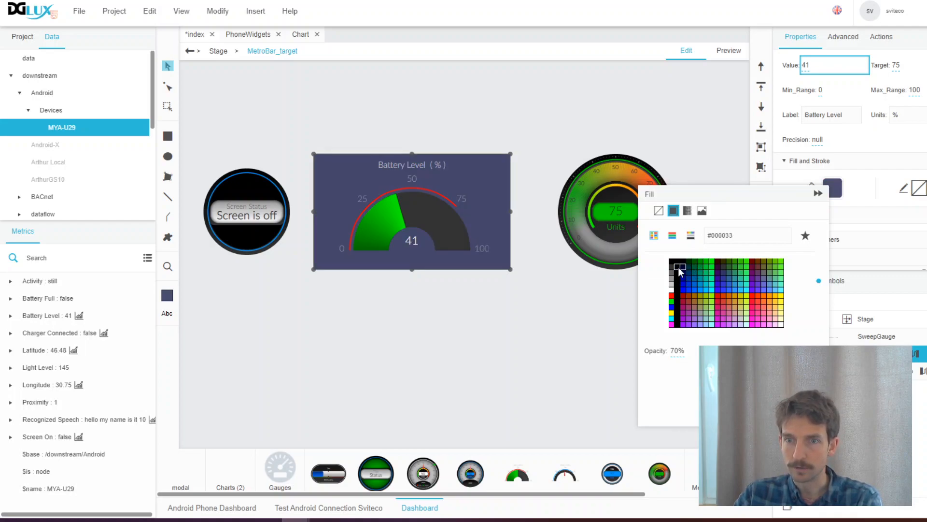
left_click(817, 193)
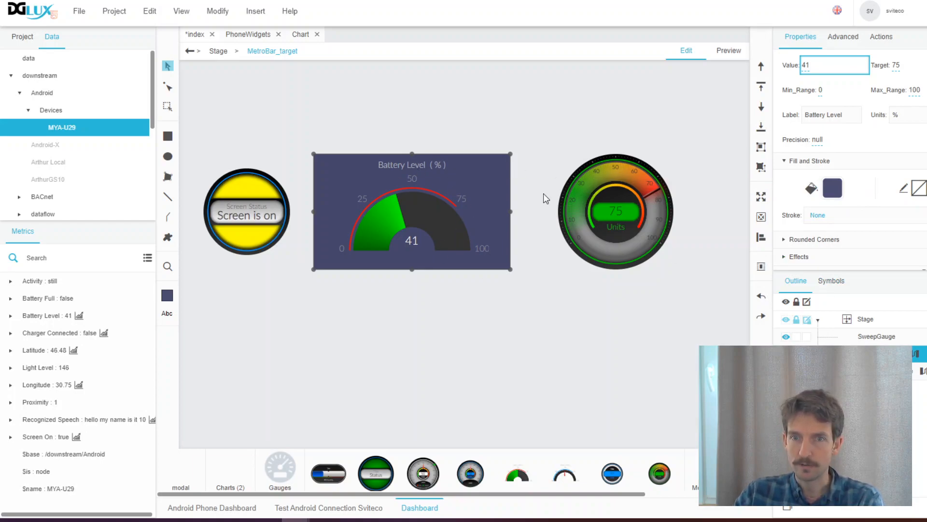
Step: Bind the SweepGauge's Value to the device's Light Level metric, using its plain value without data mapping
scroll(851, 160, "down", 1)
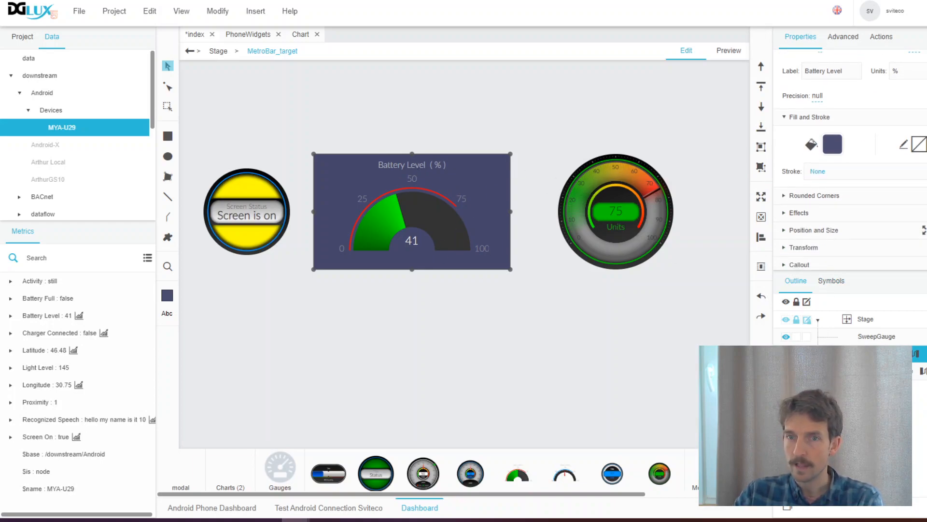
left_click(882, 340)
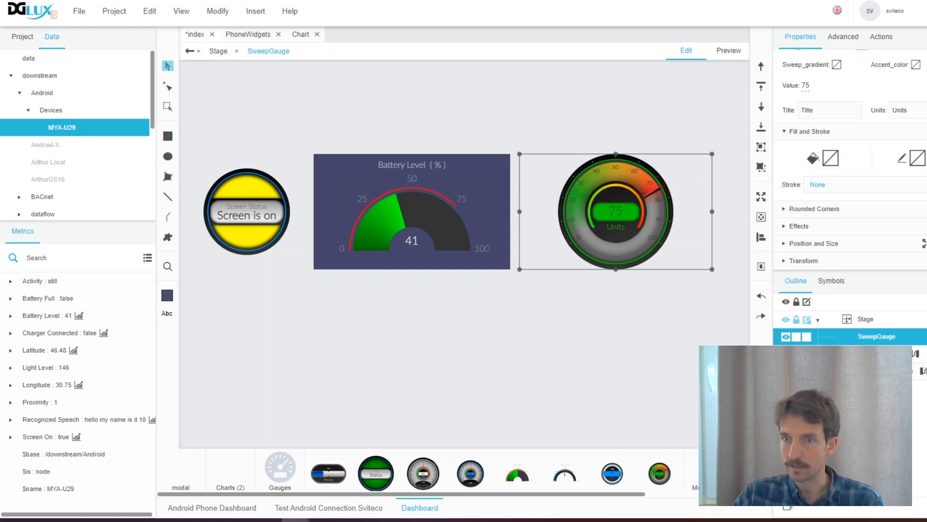
scroll(850, 160, "up", 3)
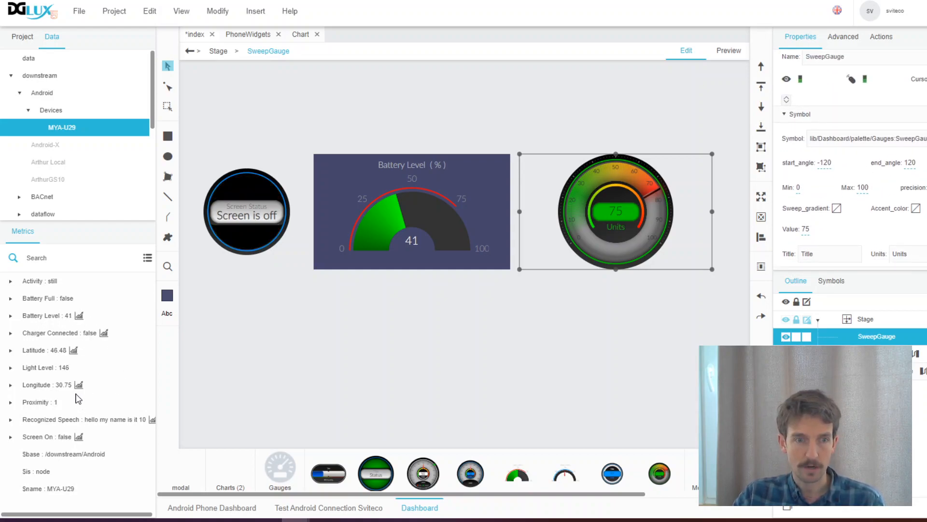
left_click_drag(67, 370, 808, 233)
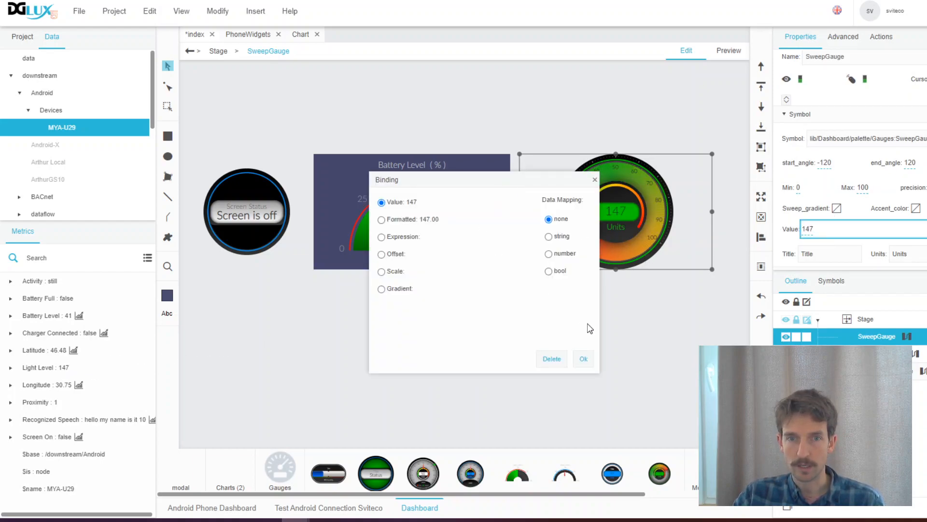
left_click(582, 359)
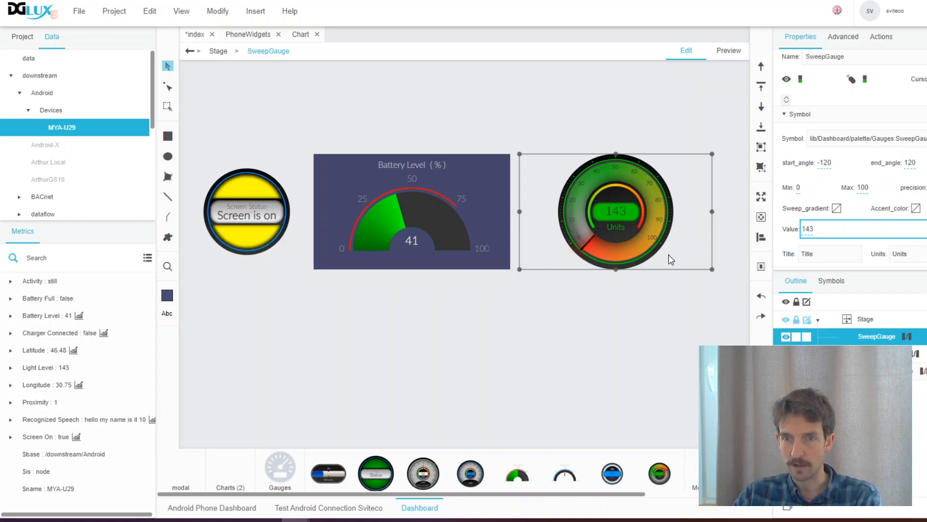
Step: Set the SweepGauge's Max to 4000
left_click(865, 188)
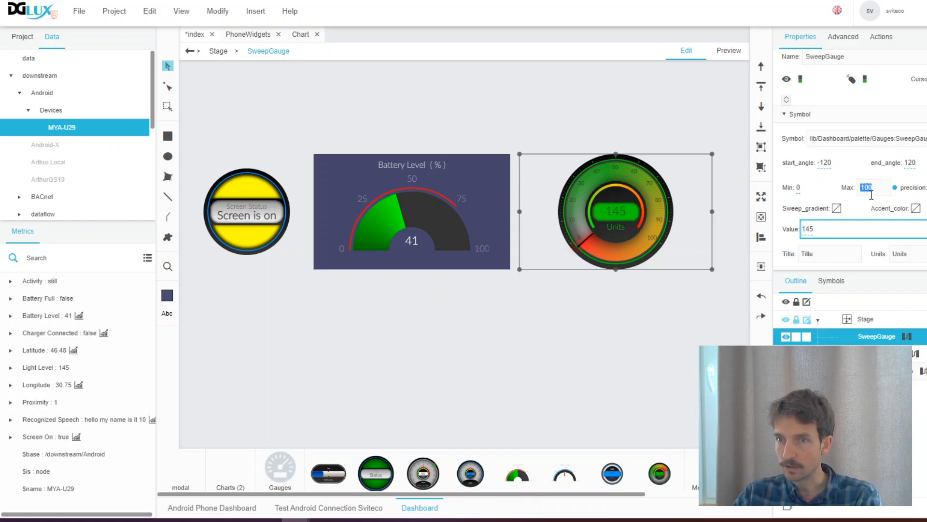
type("4000")
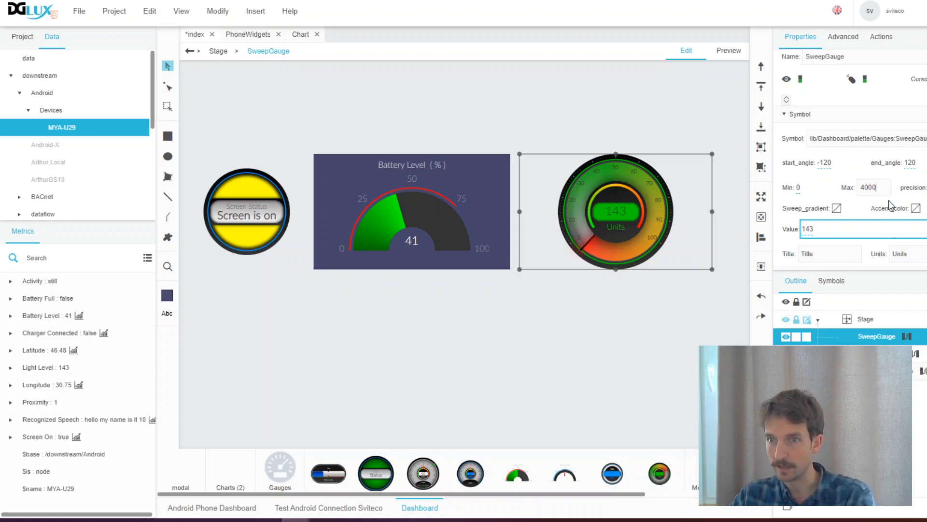
key("Return")
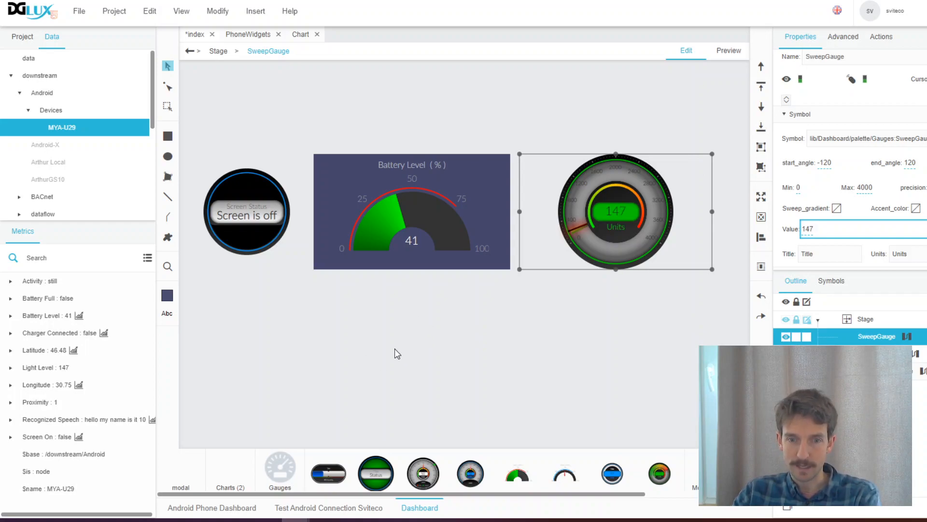
Step: Insert a Chart on the stage and place it below the Battery Level gauge
left_click(231, 470)
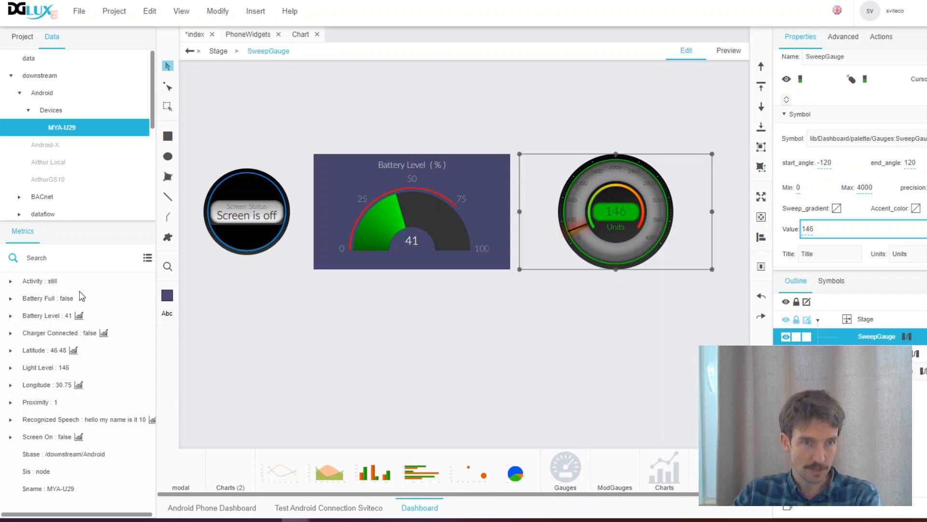
left_click_drag(153, 87, 154, 160)
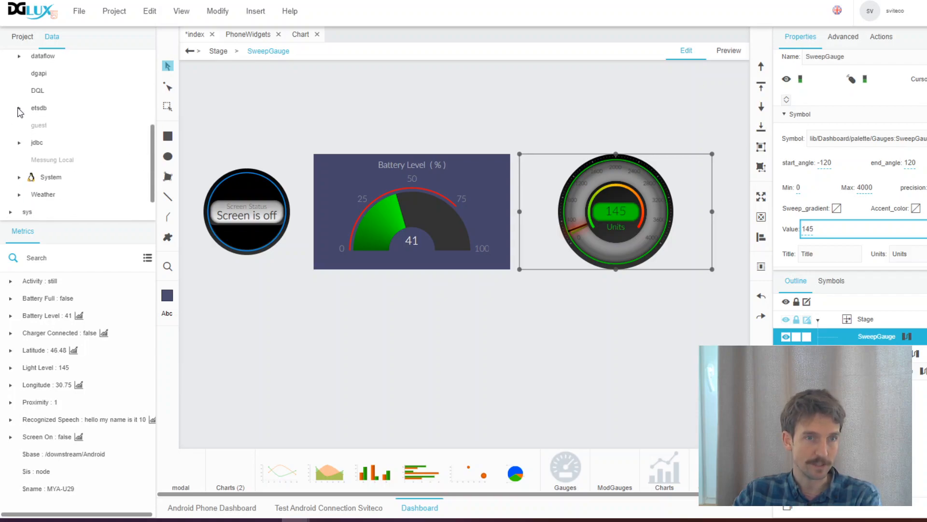
right_click(384, 320)
mouse_move(451, 267)
mouse_move(573, 285)
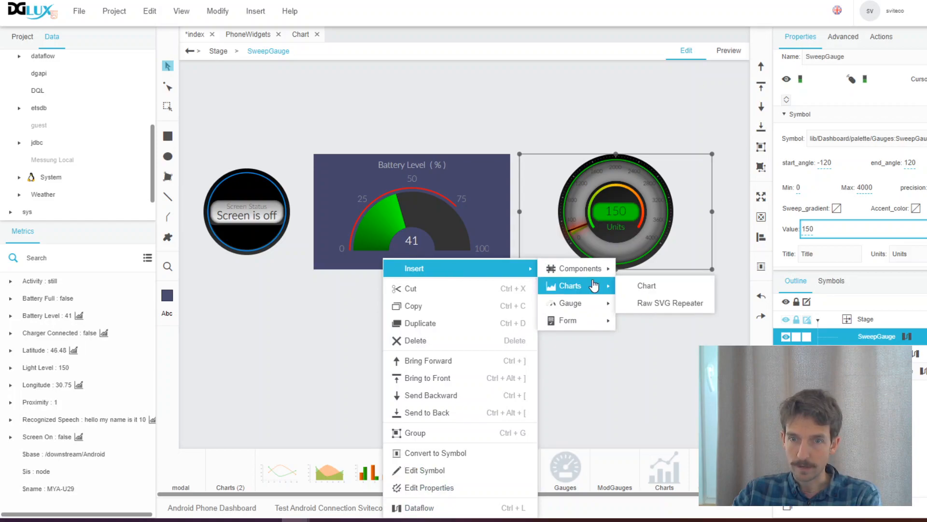
left_click(673, 289)
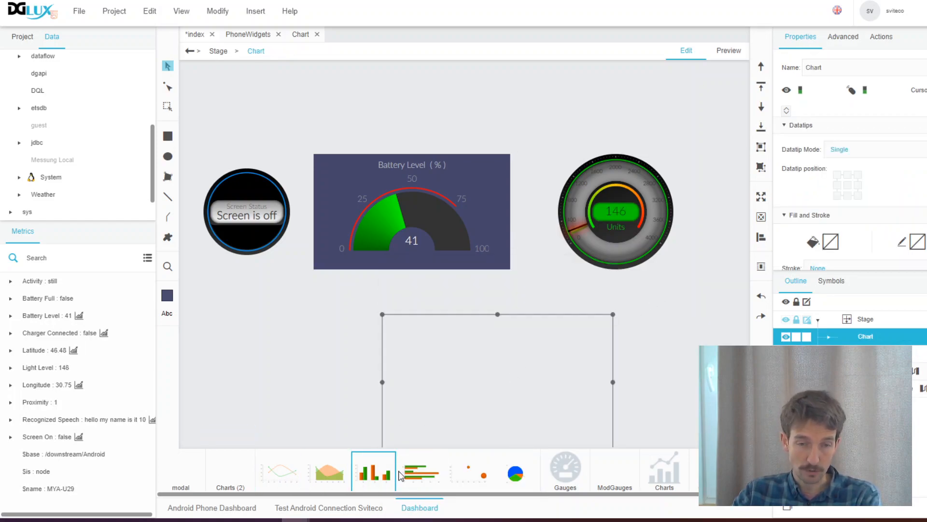
left_click_drag(478, 396, 452, 369)
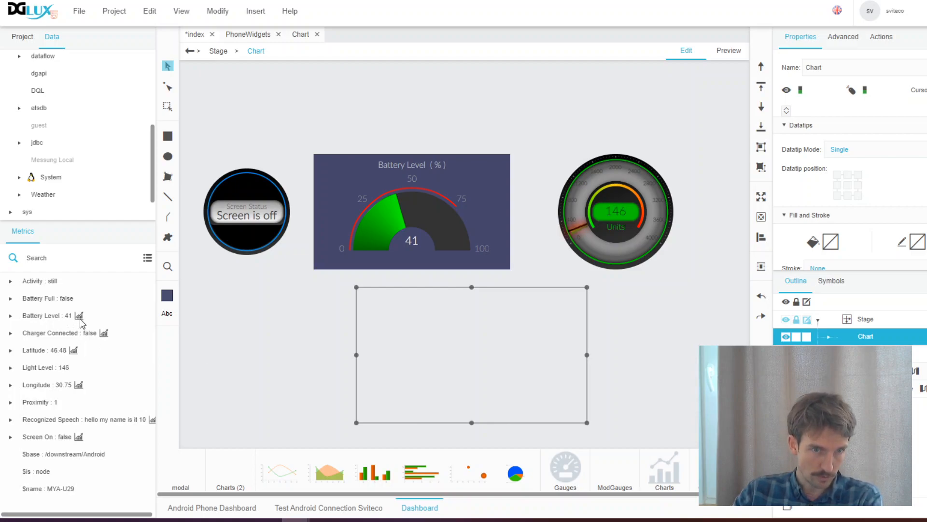
Step: Plot the device's Battery Level history on the chart as a Line Series, with value on a Linear Axis and timestamp on a DateTime Axis
left_click_drag(78, 316, 444, 376)
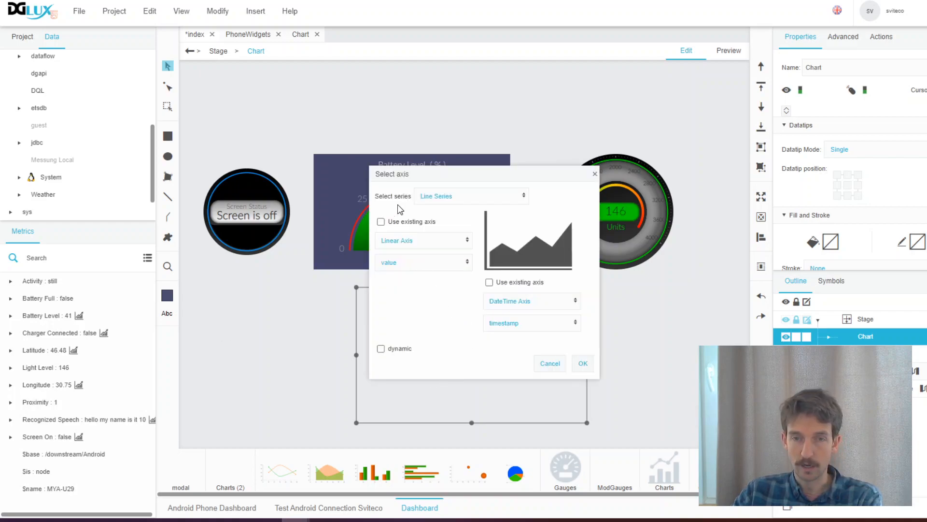
left_click(584, 364)
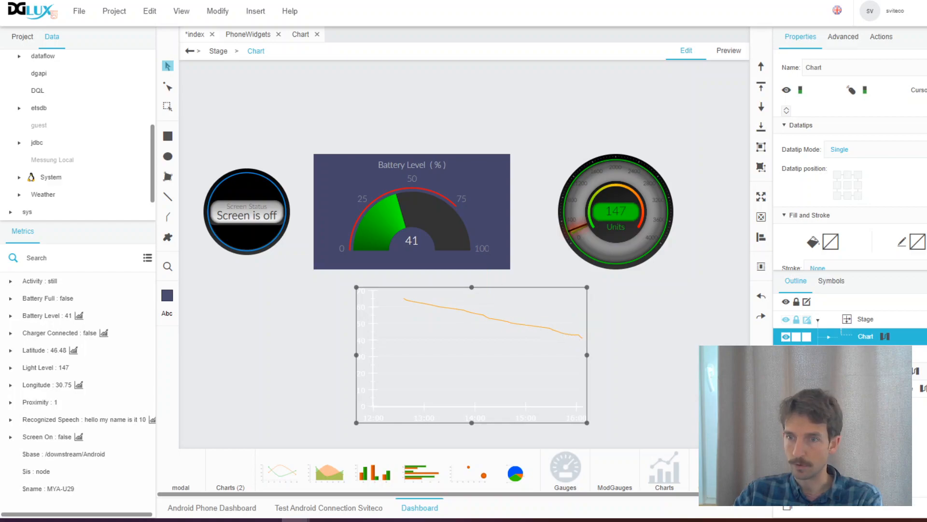
Step: Change the chart's series type to Area Series after trying Column Series, and return to the stage
left_click(827, 338)
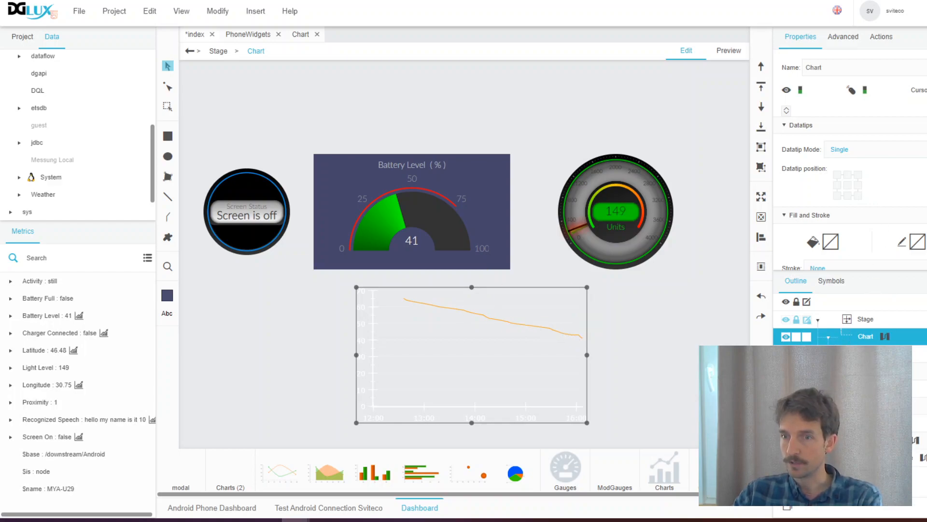
left_click(839, 355)
left_click(872, 371)
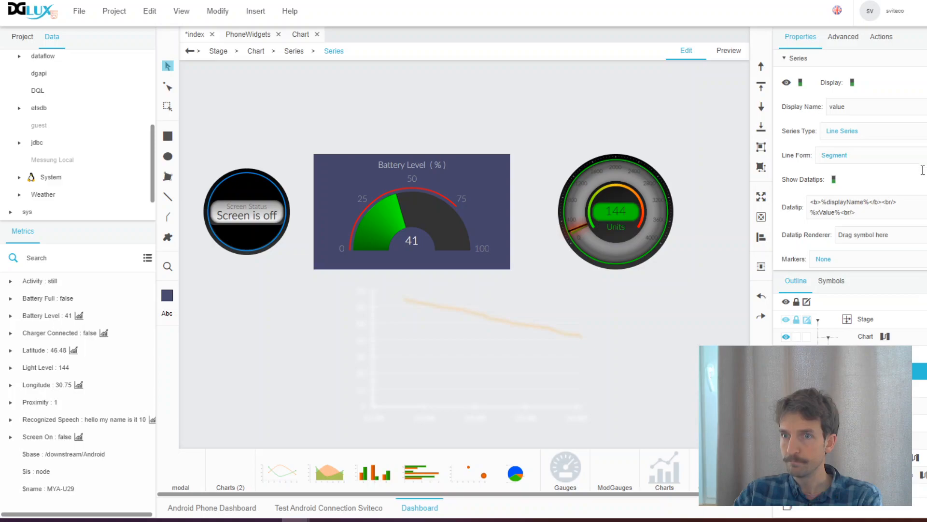
left_click(920, 132)
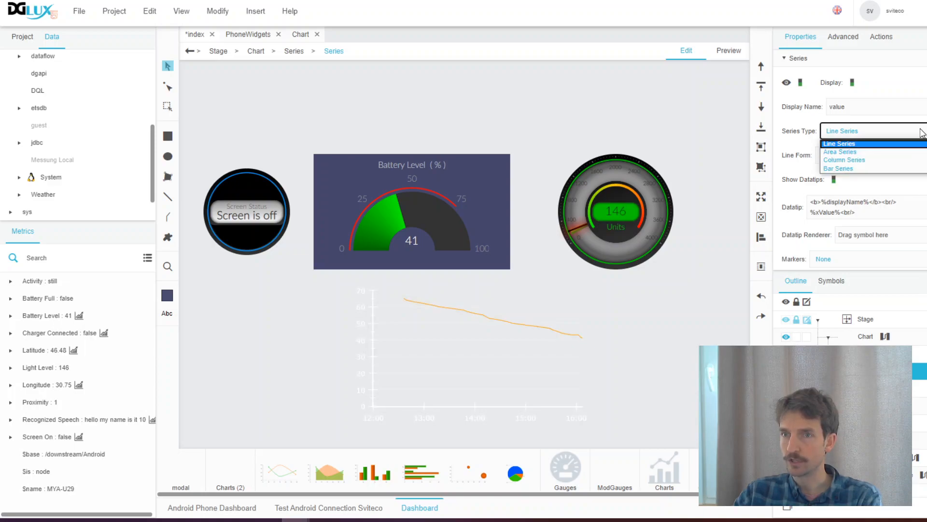
left_click(920, 160)
left_click(923, 132)
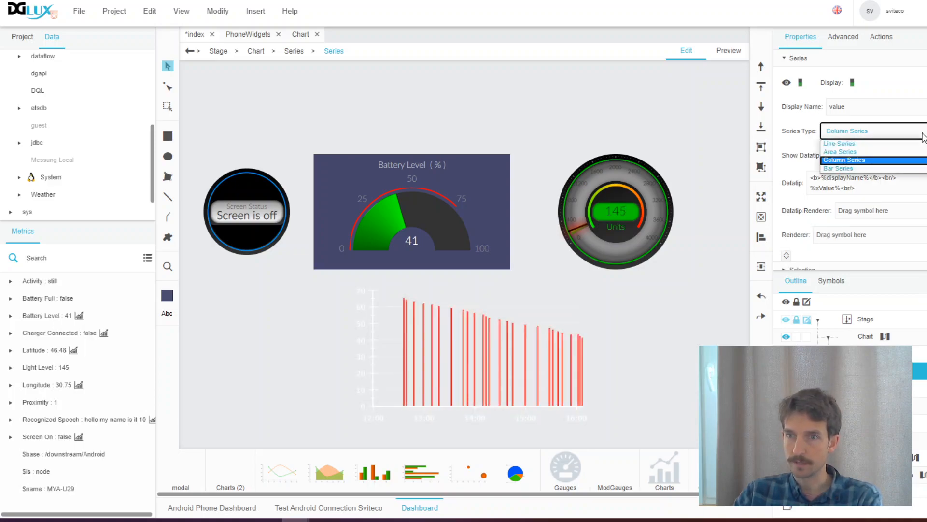
left_click(913, 150)
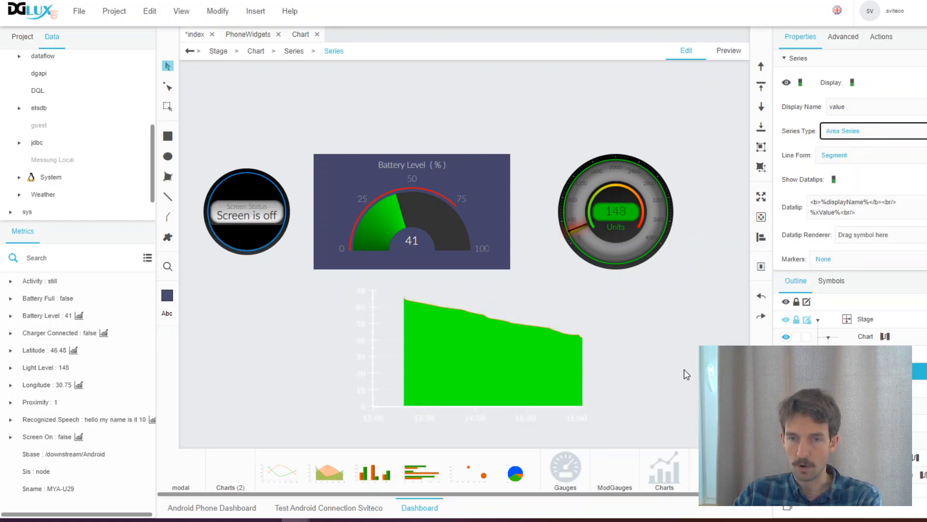
left_click(865, 319)
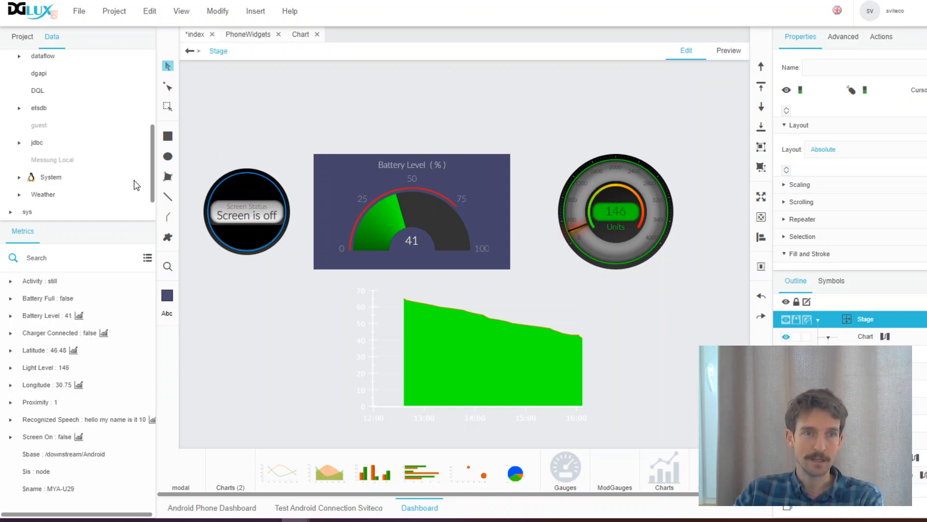
Step: Examine the commands available for the MYA-U29 device, including Get Foreground Application
left_click_drag(153, 176, 166, 113)
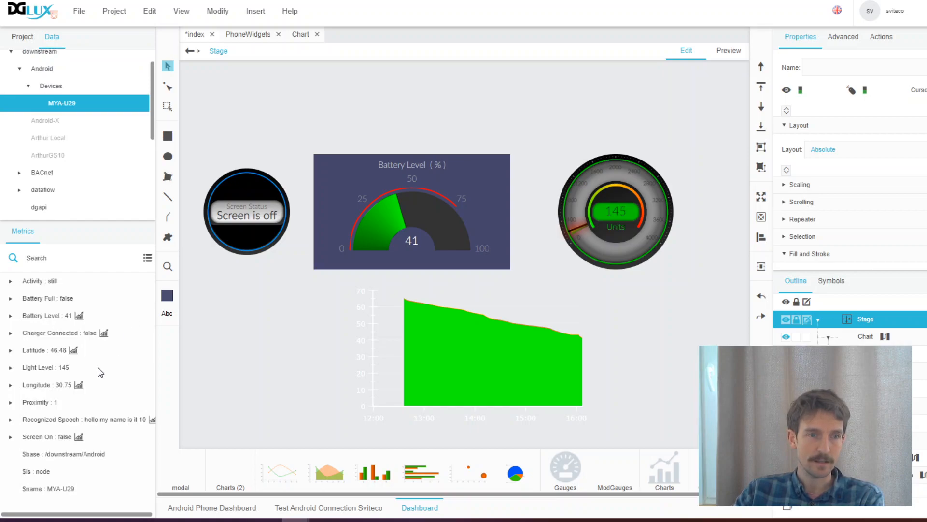
right_click(63, 102)
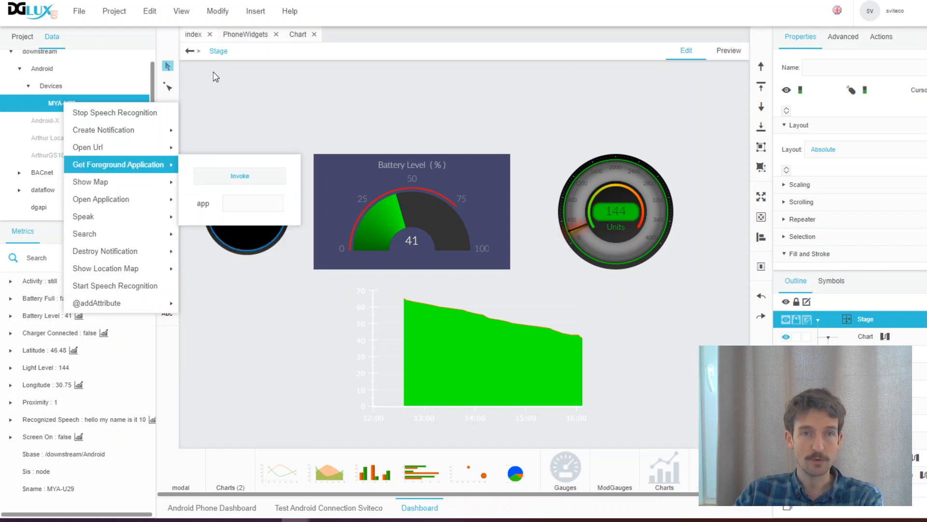
left_click(451, 102)
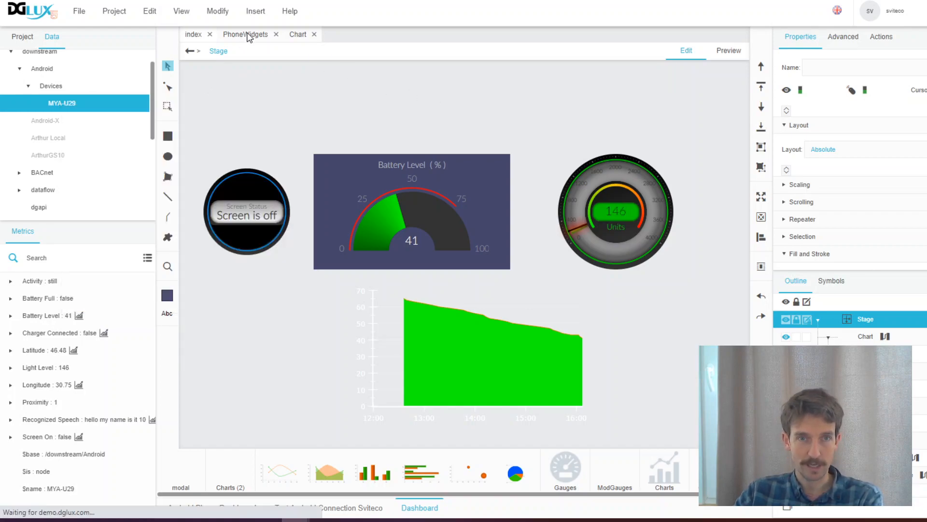
Step: Open the PhoneWidgets page, preview it and put the cursor in the Talker widget's text box
left_click(248, 34)
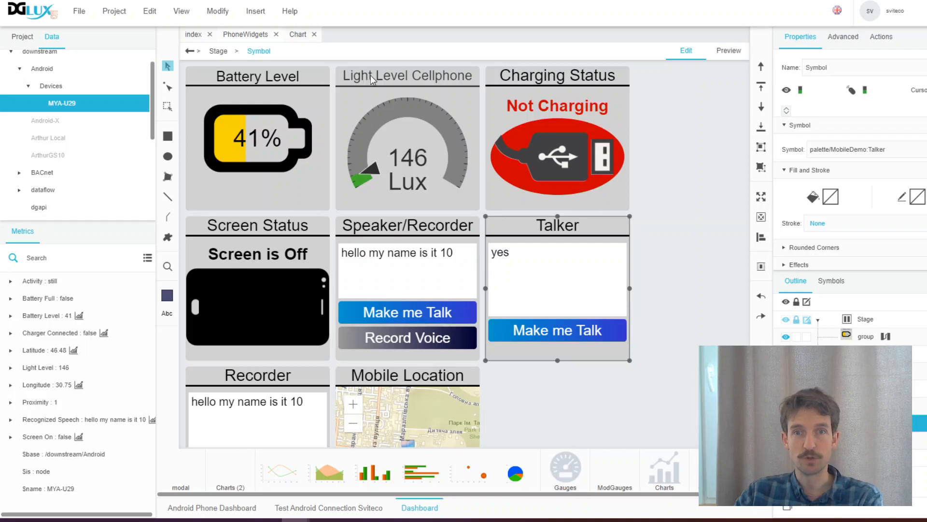
left_click(664, 310)
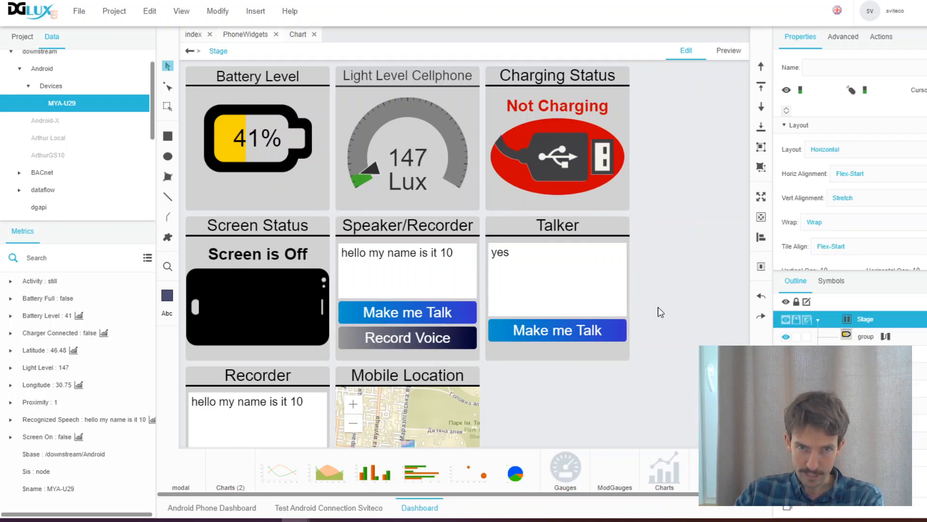
left_click(557, 332)
left_click(724, 52)
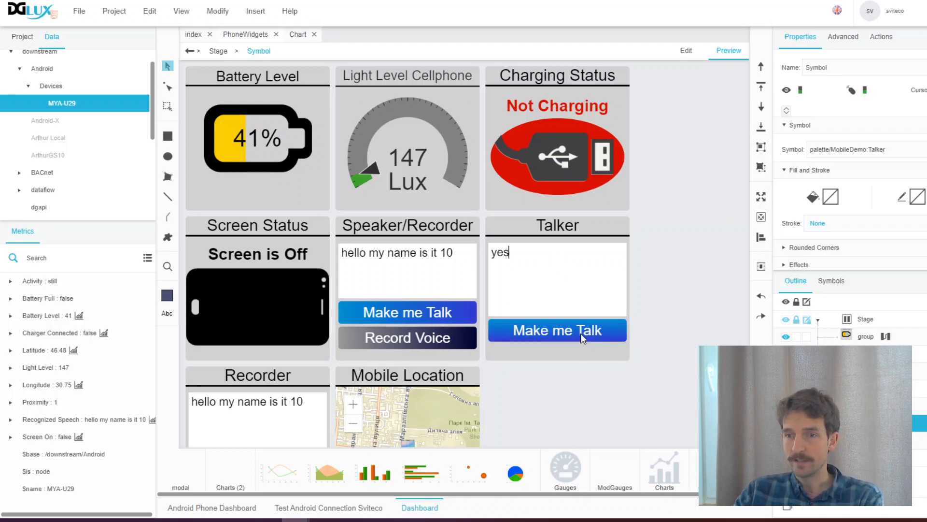
left_click(510, 253)
Step: Open the Talker symbol for editing and select its Make me Talk button in edit mode
right_click(870, 423)
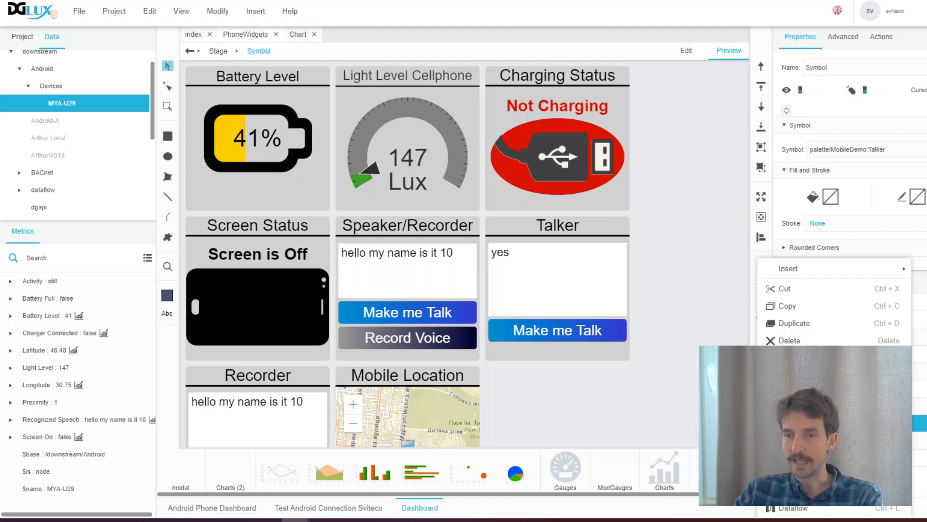
left_click(821, 453)
left_click(463, 281)
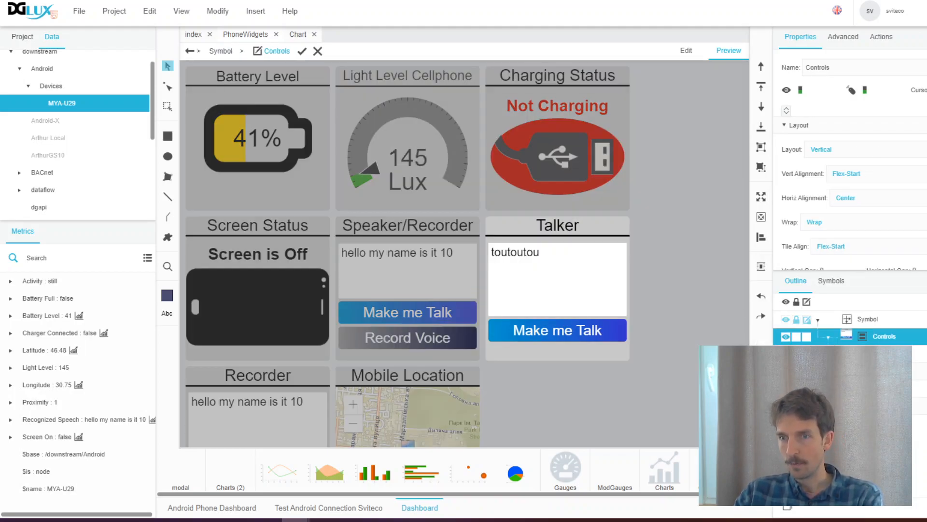
left_click(893, 406)
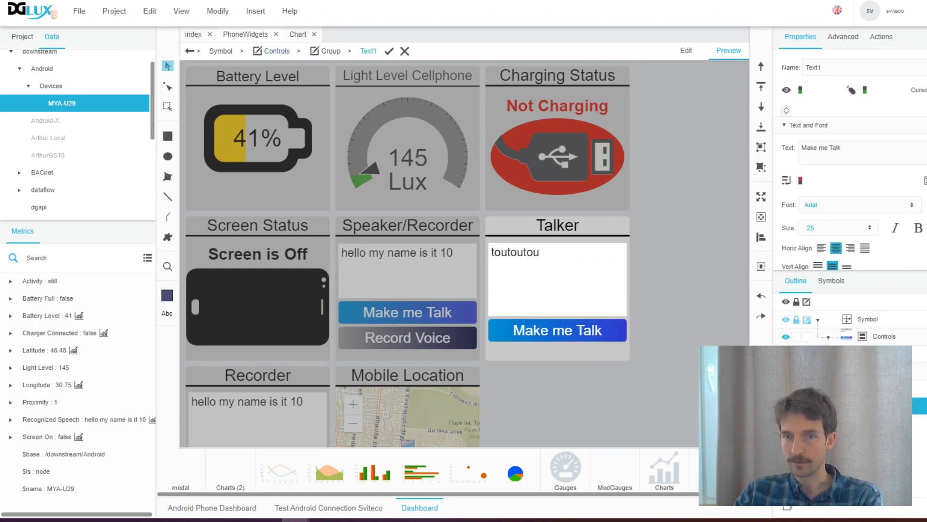
left_click(685, 53)
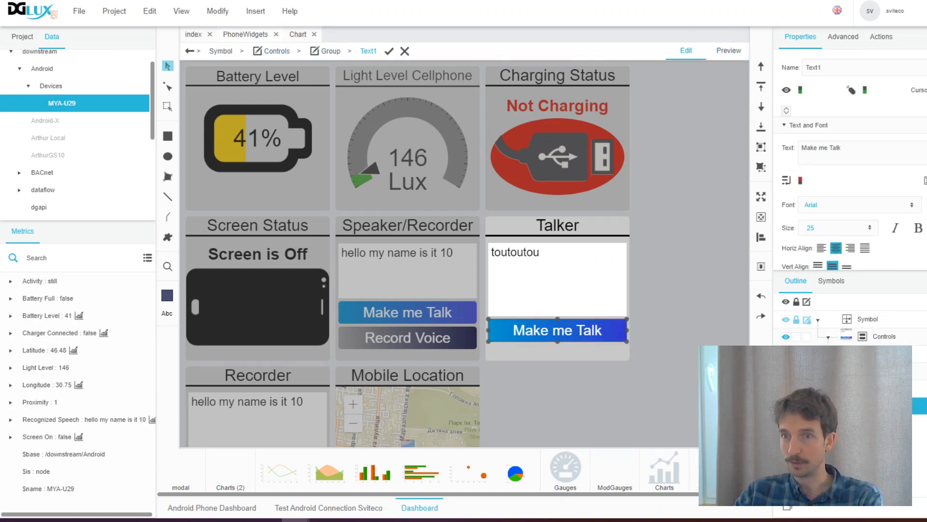
Step: Examine the actions of the Make me Talk button, particularly the Speak action's command and device path
left_click(887, 36)
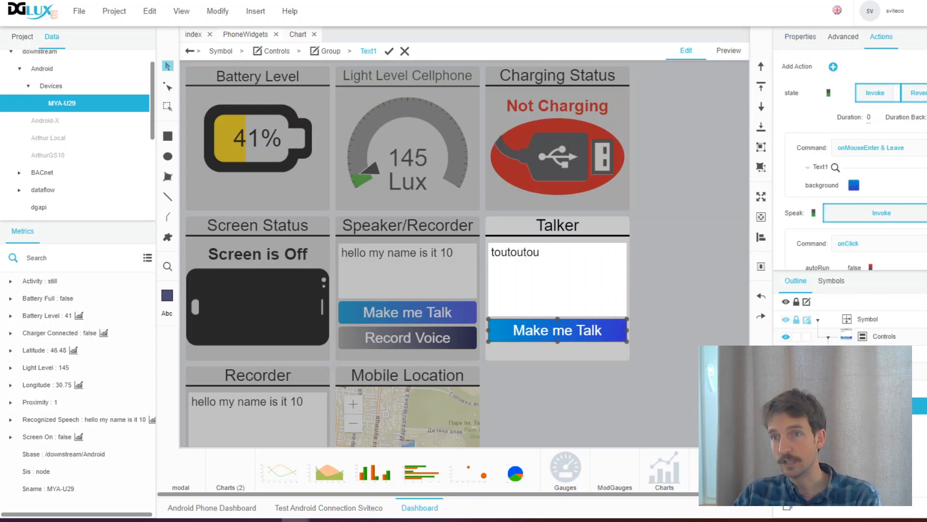
scroll(850, 164, "down", 3)
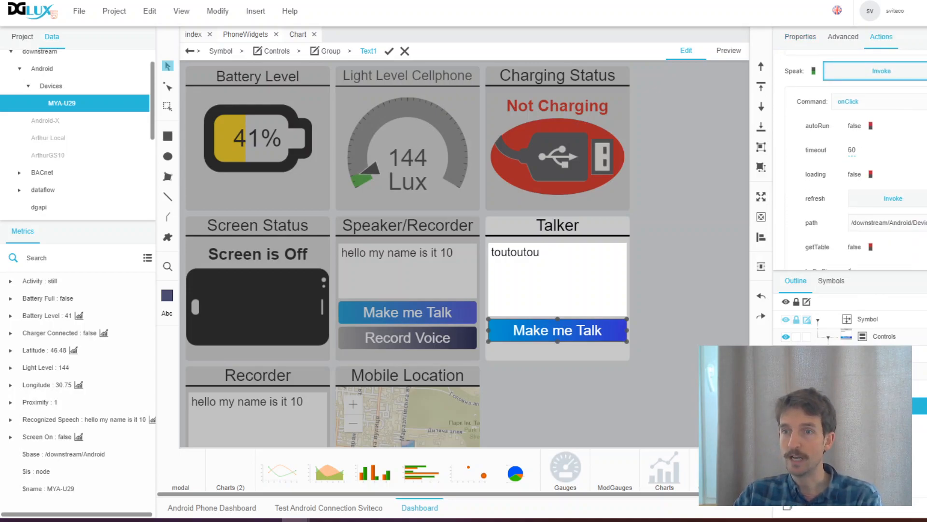
scroll(850, 164, "down", 3)
scroll(850, 164, "up", 3)
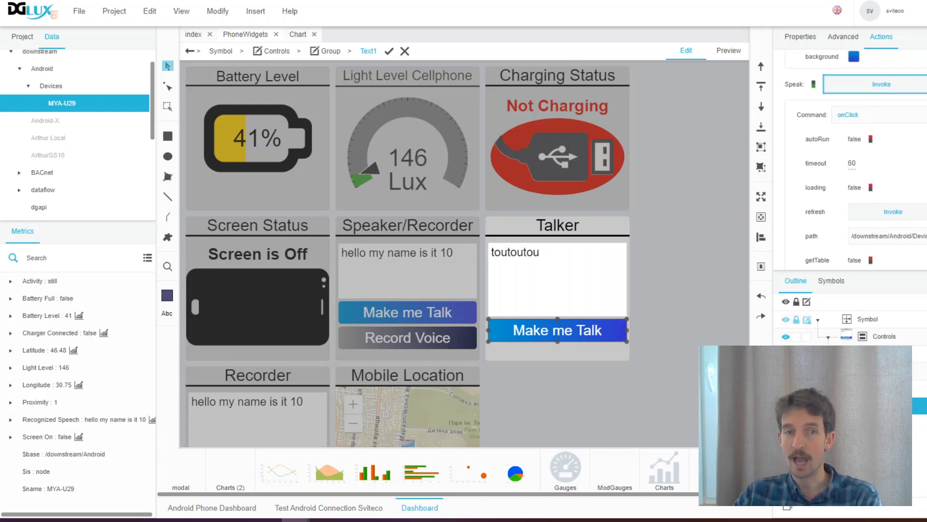
Step: Compare the device's Speak command and its text parameter with the button's Speak action, and exit symbol editing
right_click(71, 100)
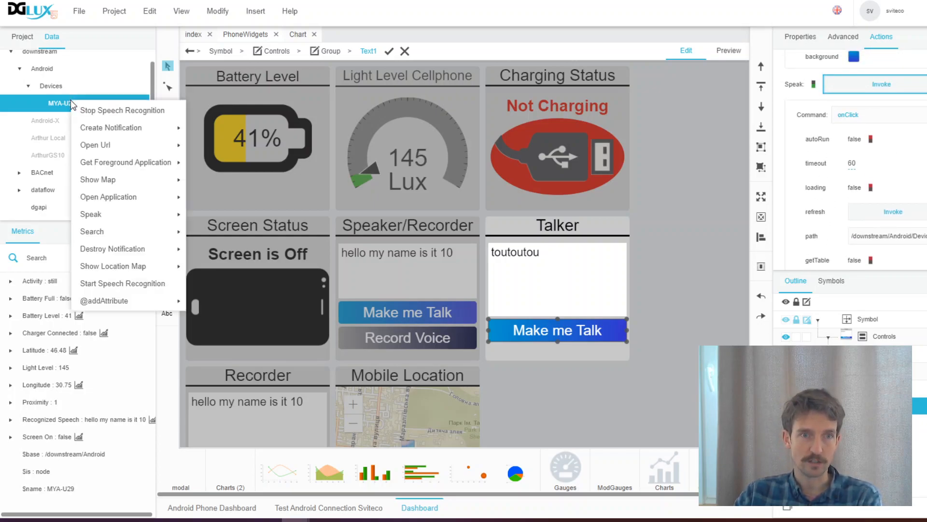
mouse_move(140, 267)
mouse_move(141, 216)
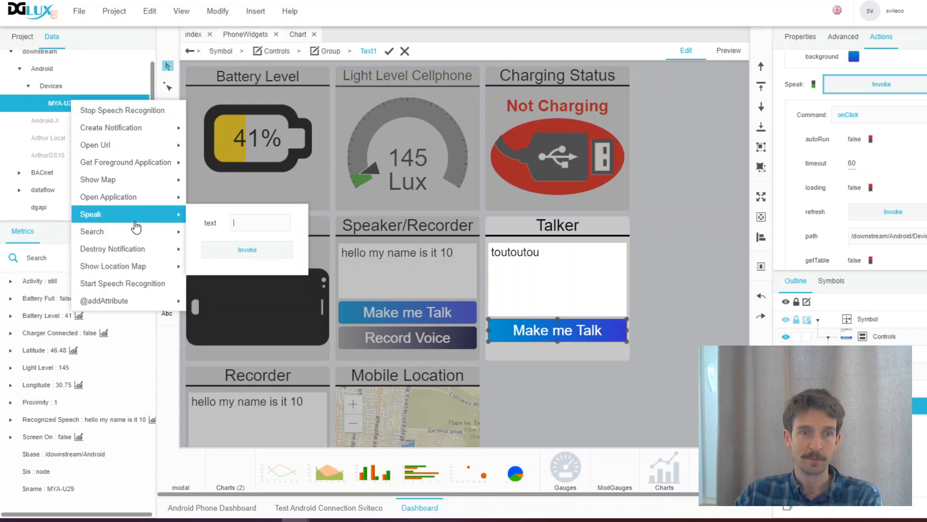
left_click(234, 222)
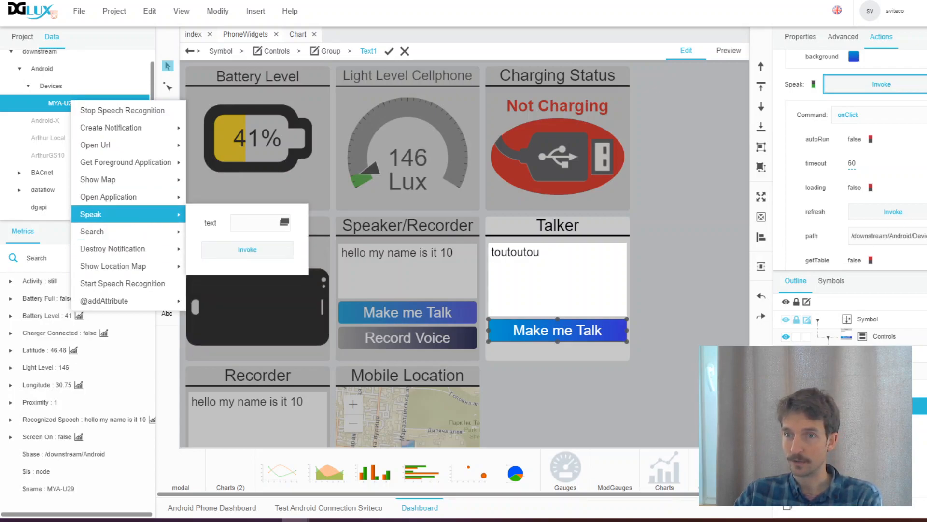
scroll(884, 232, "down", 4)
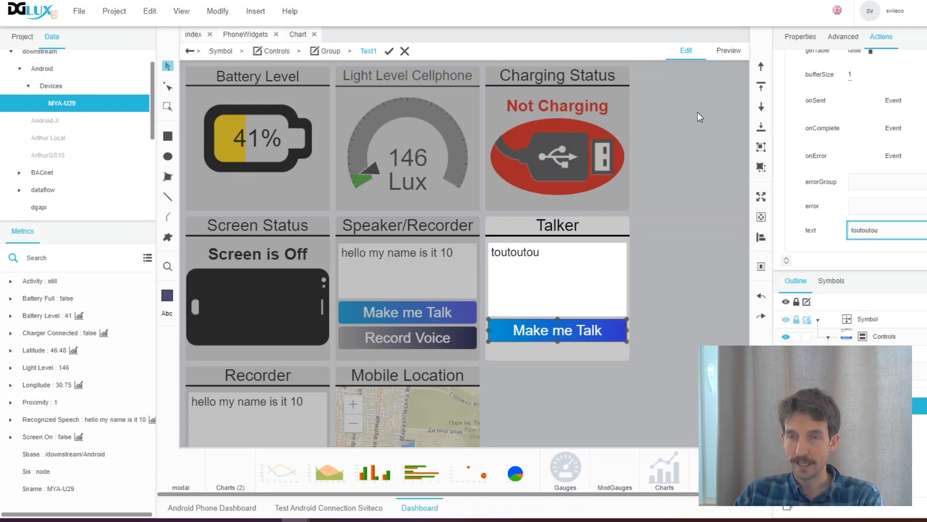
left_click(389, 51)
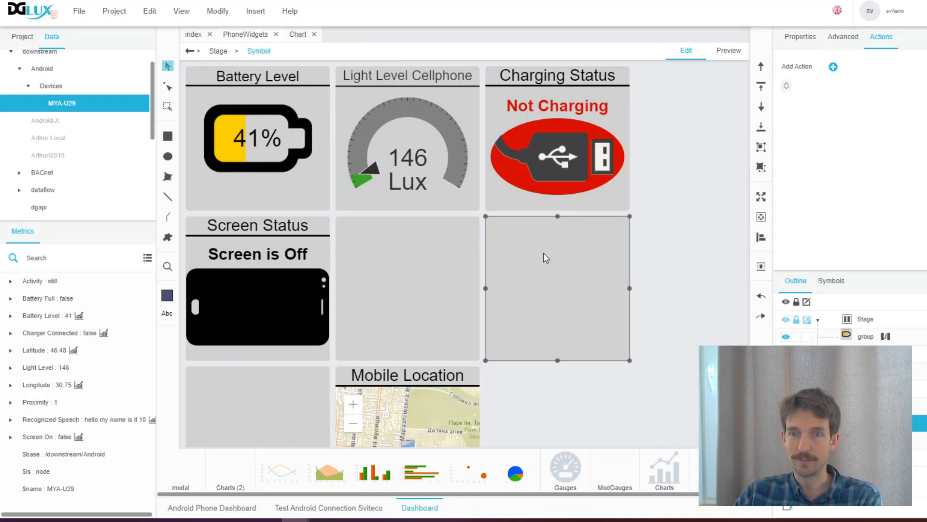
Step: Preview the page, extend the Talker text to "toutoutou it is me" and make the phone speak it
left_click(730, 49)
left_click(552, 268)
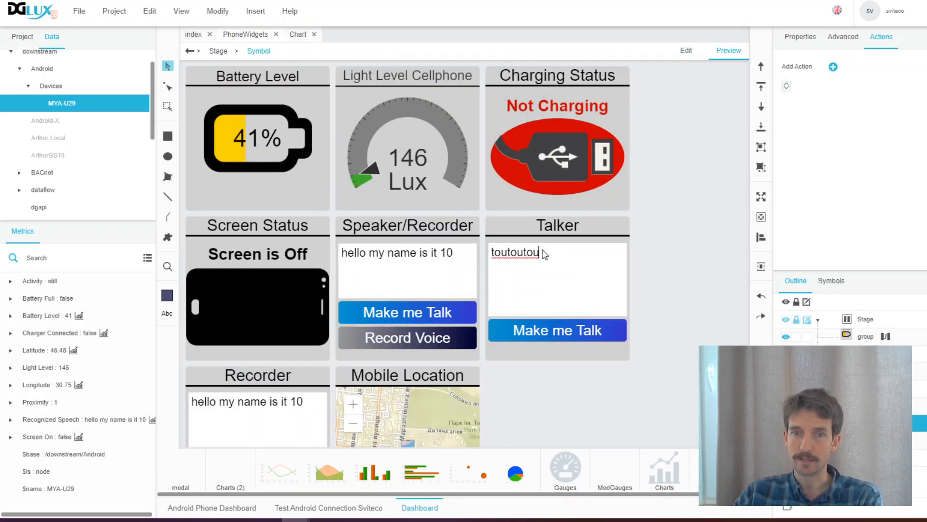
type("it is me")
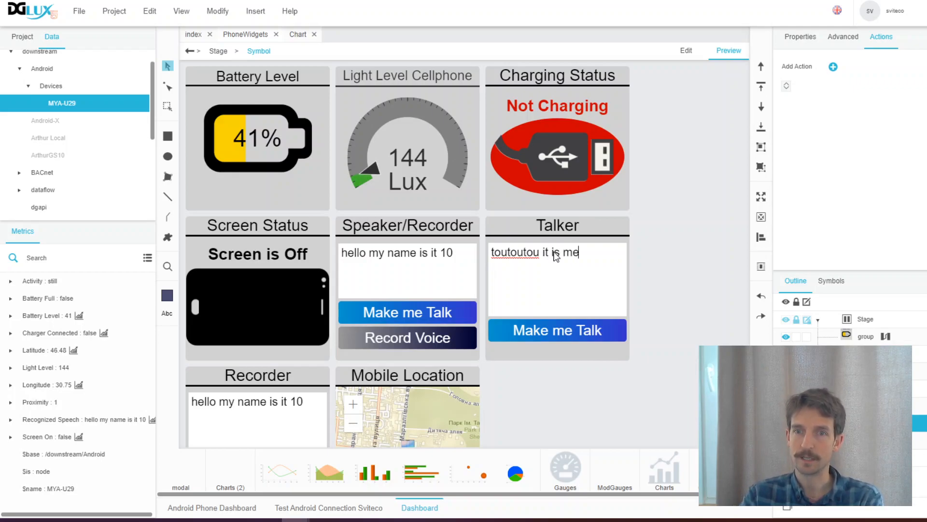
left_click(591, 336)
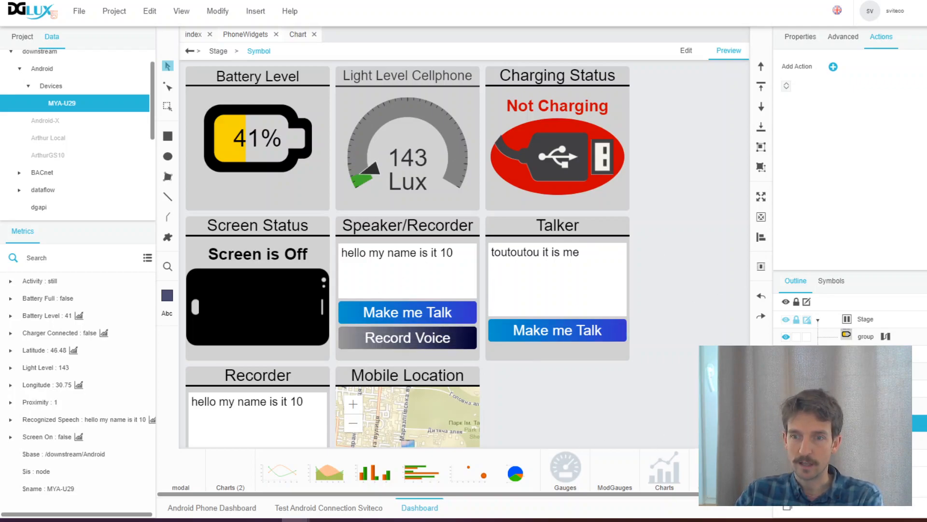
left_click_drag(773, 386, 895, 387)
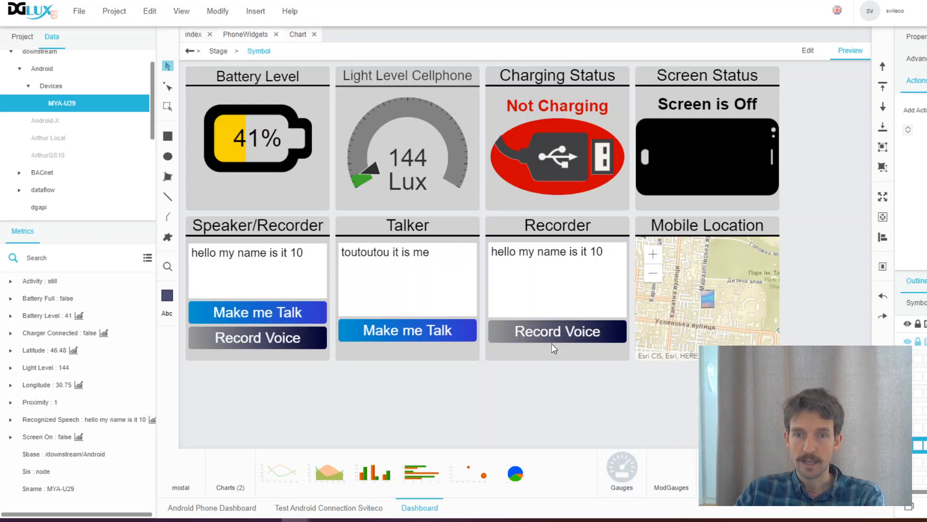
Step: Review the MYA-U29 device's Start Speech Recognition command and record the spoken phrase "hello it is me" with the Recorder widget
right_click(50, 103)
mouse_move(115, 223)
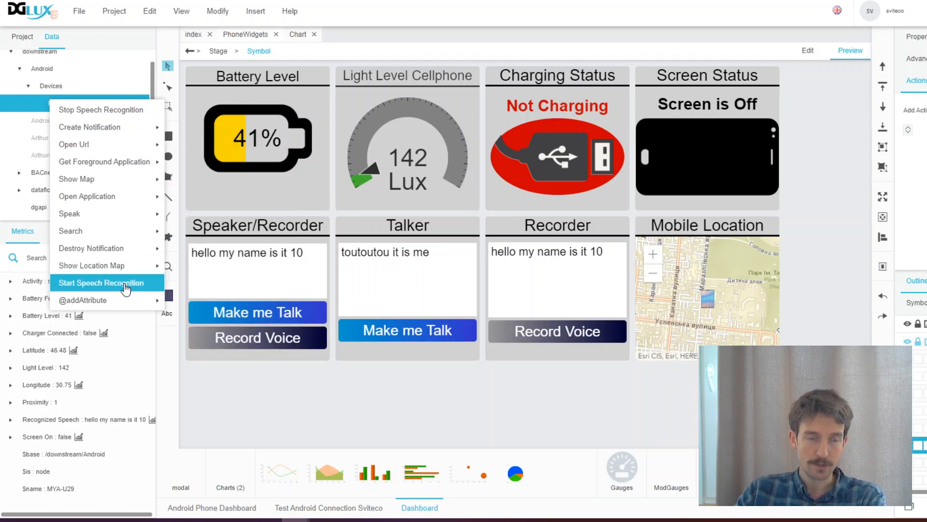
left_click(558, 338)
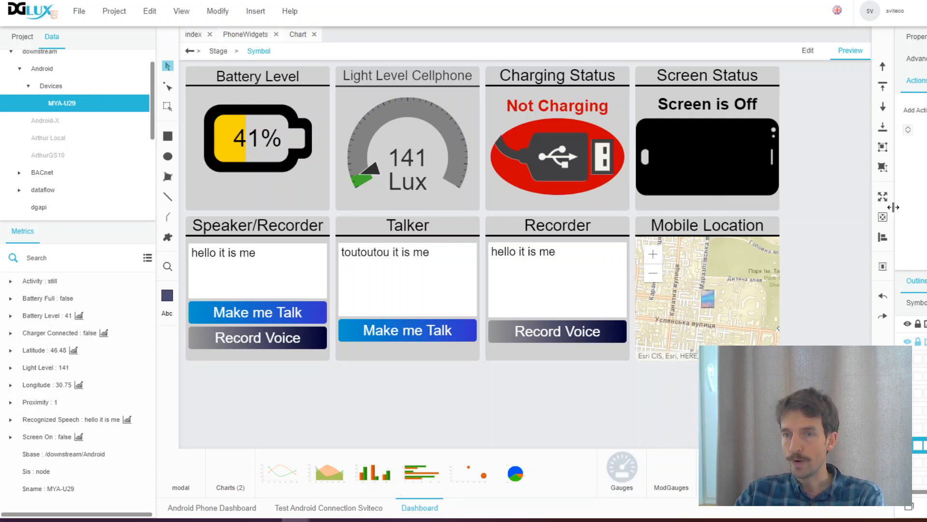
Step: Narrow the page preview by widening the properties area so the widgets reflow into three columns
left_click_drag(894, 207, 742, 214)
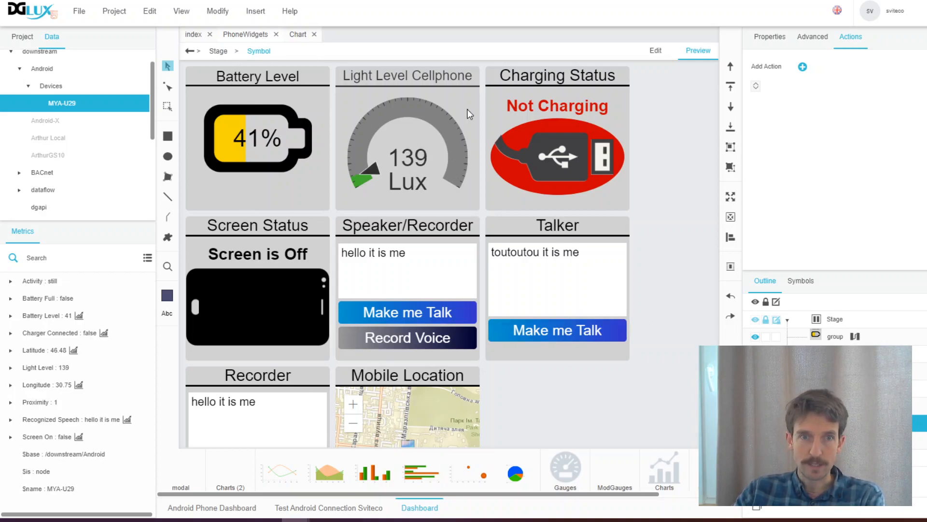
Step: View the Chart page, zoom the Light Level Evolution chart to about 16:02–16:17, and reset it to the full time range
left_click(297, 35)
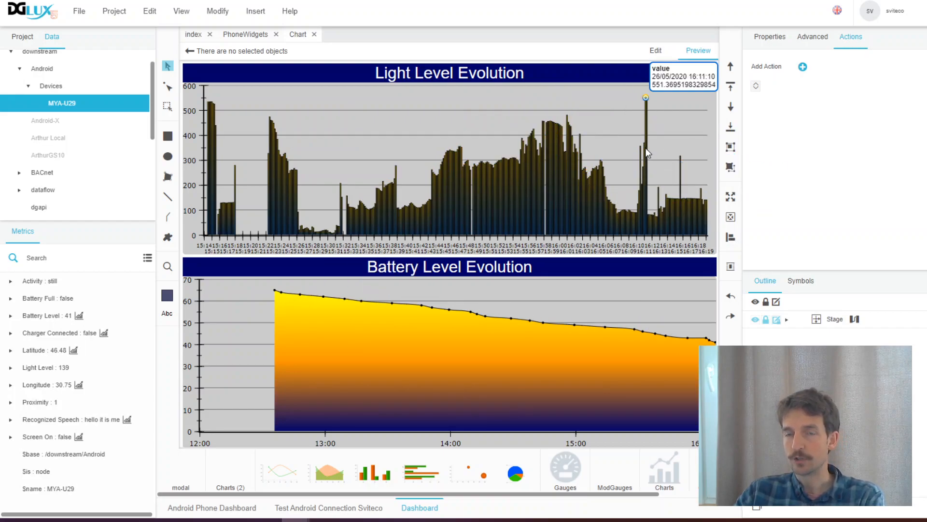
left_click_drag(575, 104, 694, 147)
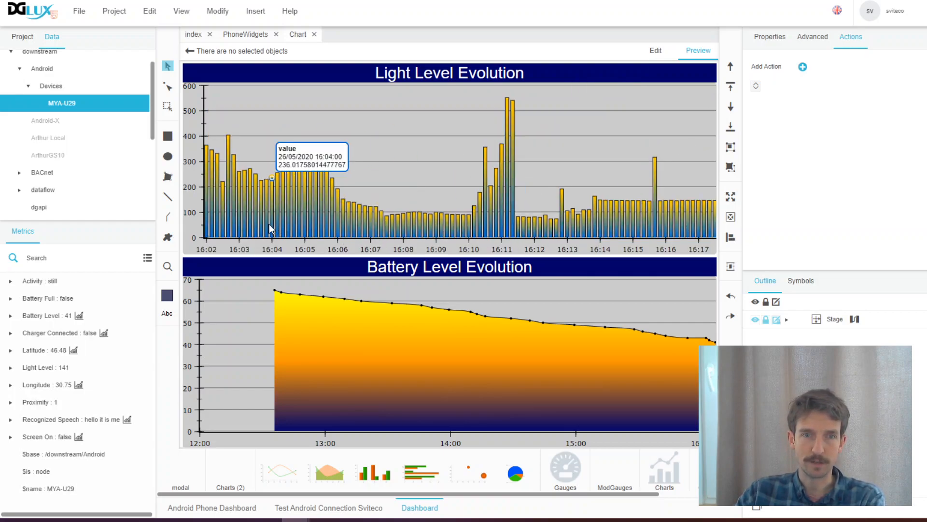
double_click(470, 124)
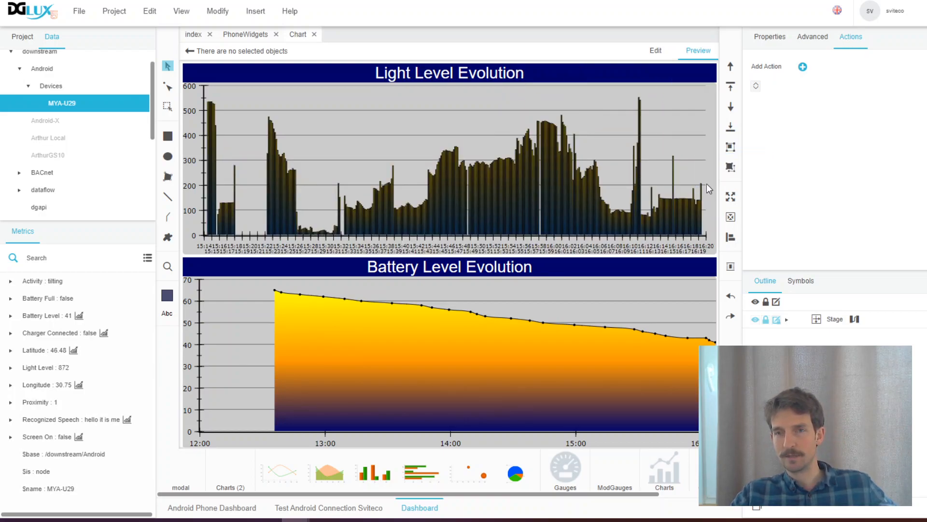
Step: Zoom the Light Level Evolution chart to about 16:14–16:20 and inspect the values of the most recent bars
mouse_move(701, 187)
left_click_drag(657, 154, 710, 163)
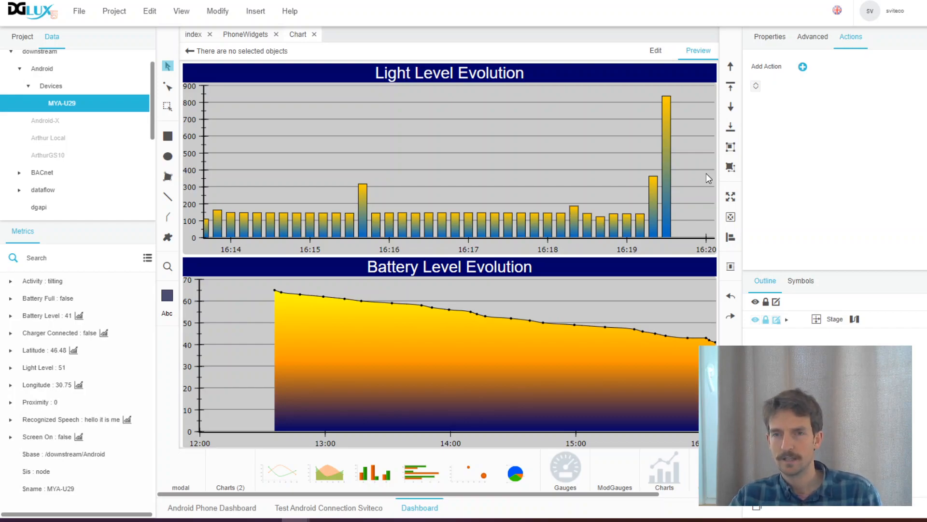
mouse_move(683, 231)
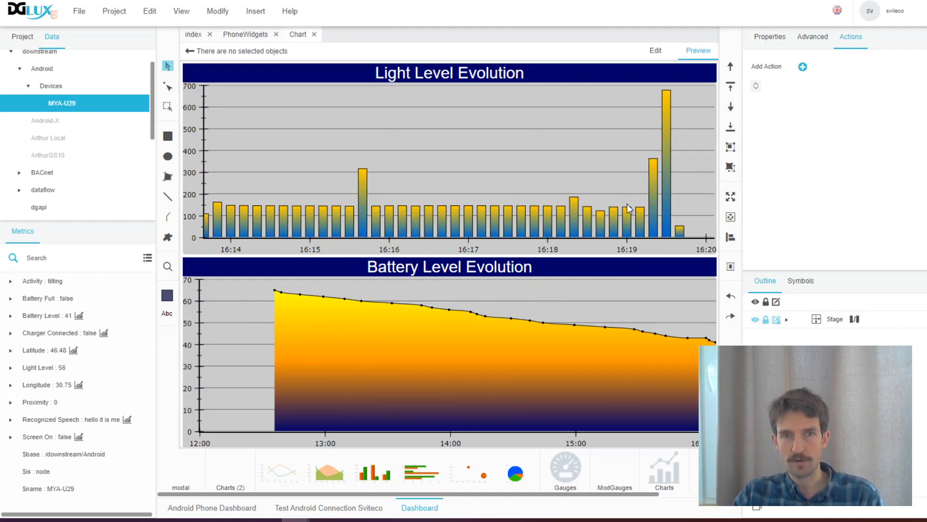
mouse_move(639, 211)
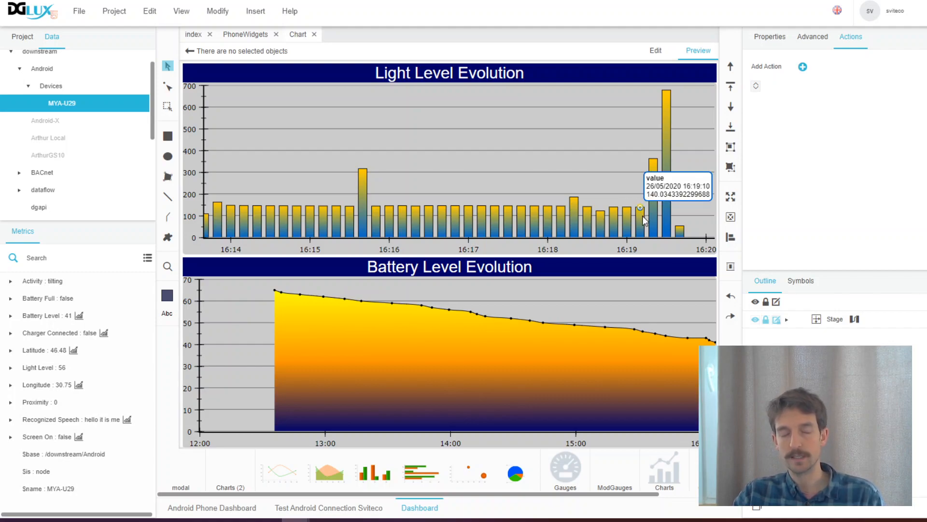